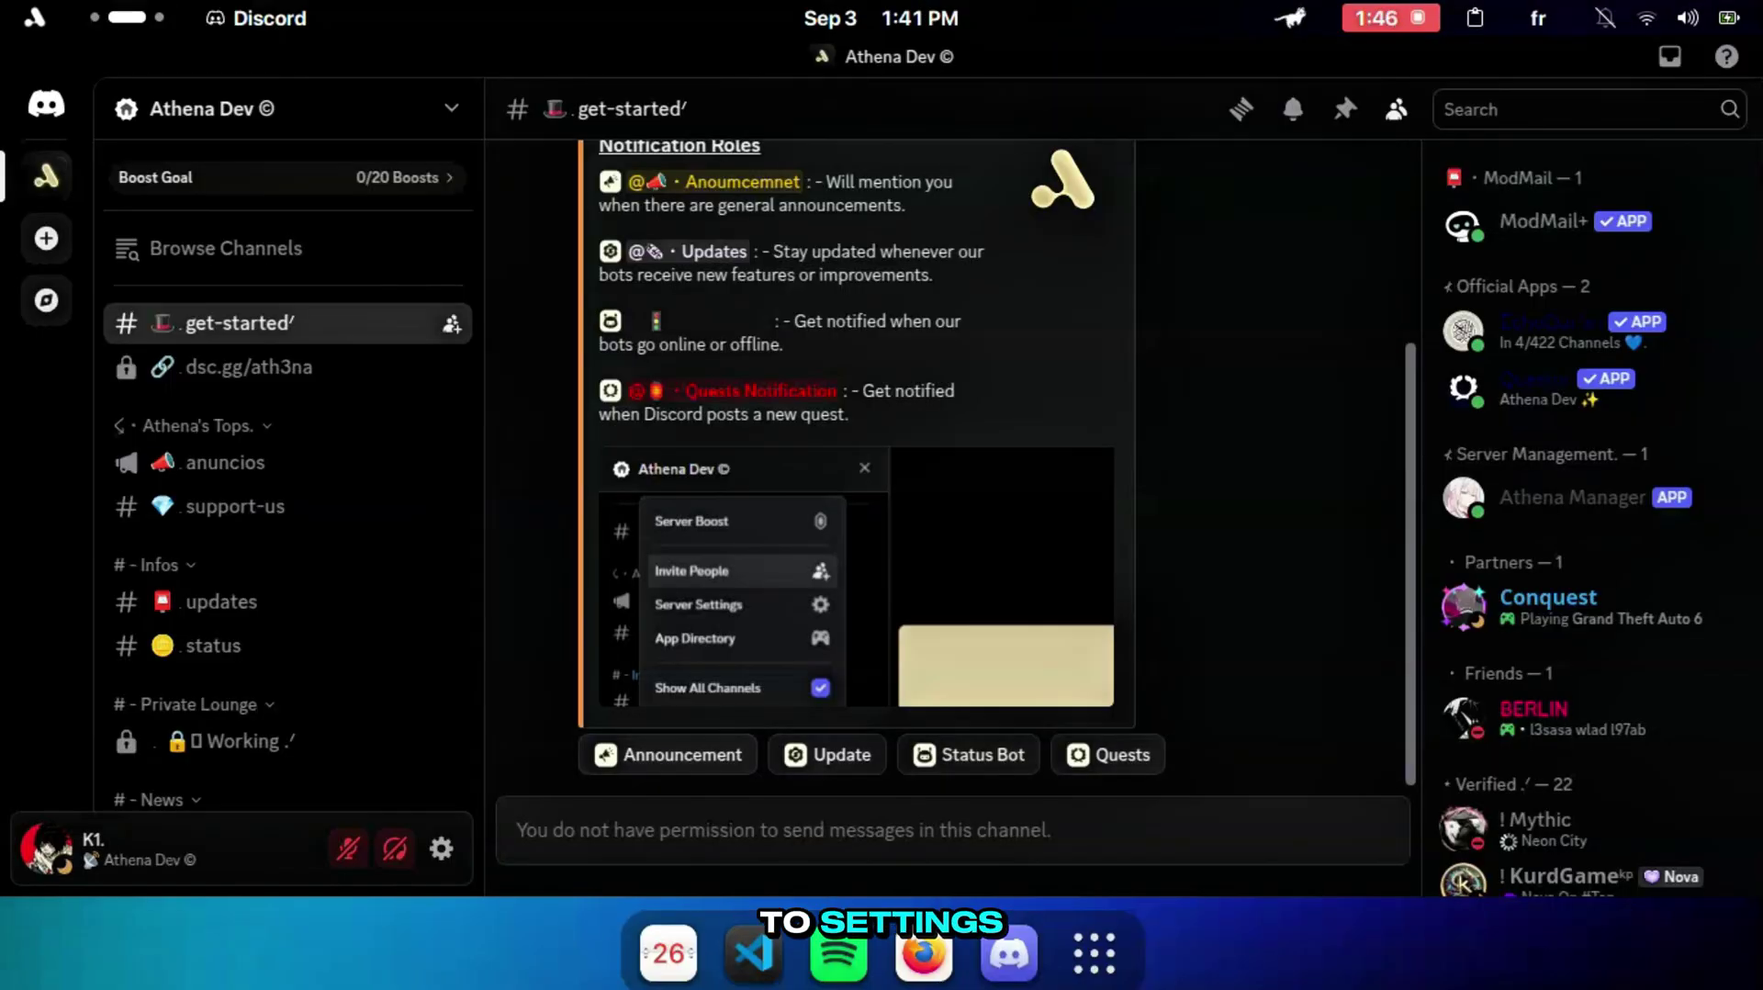
Accept the inZOI Summer Swimsuit quest under Discover > Quests, then return to Athena Dev
left_click(440, 848)
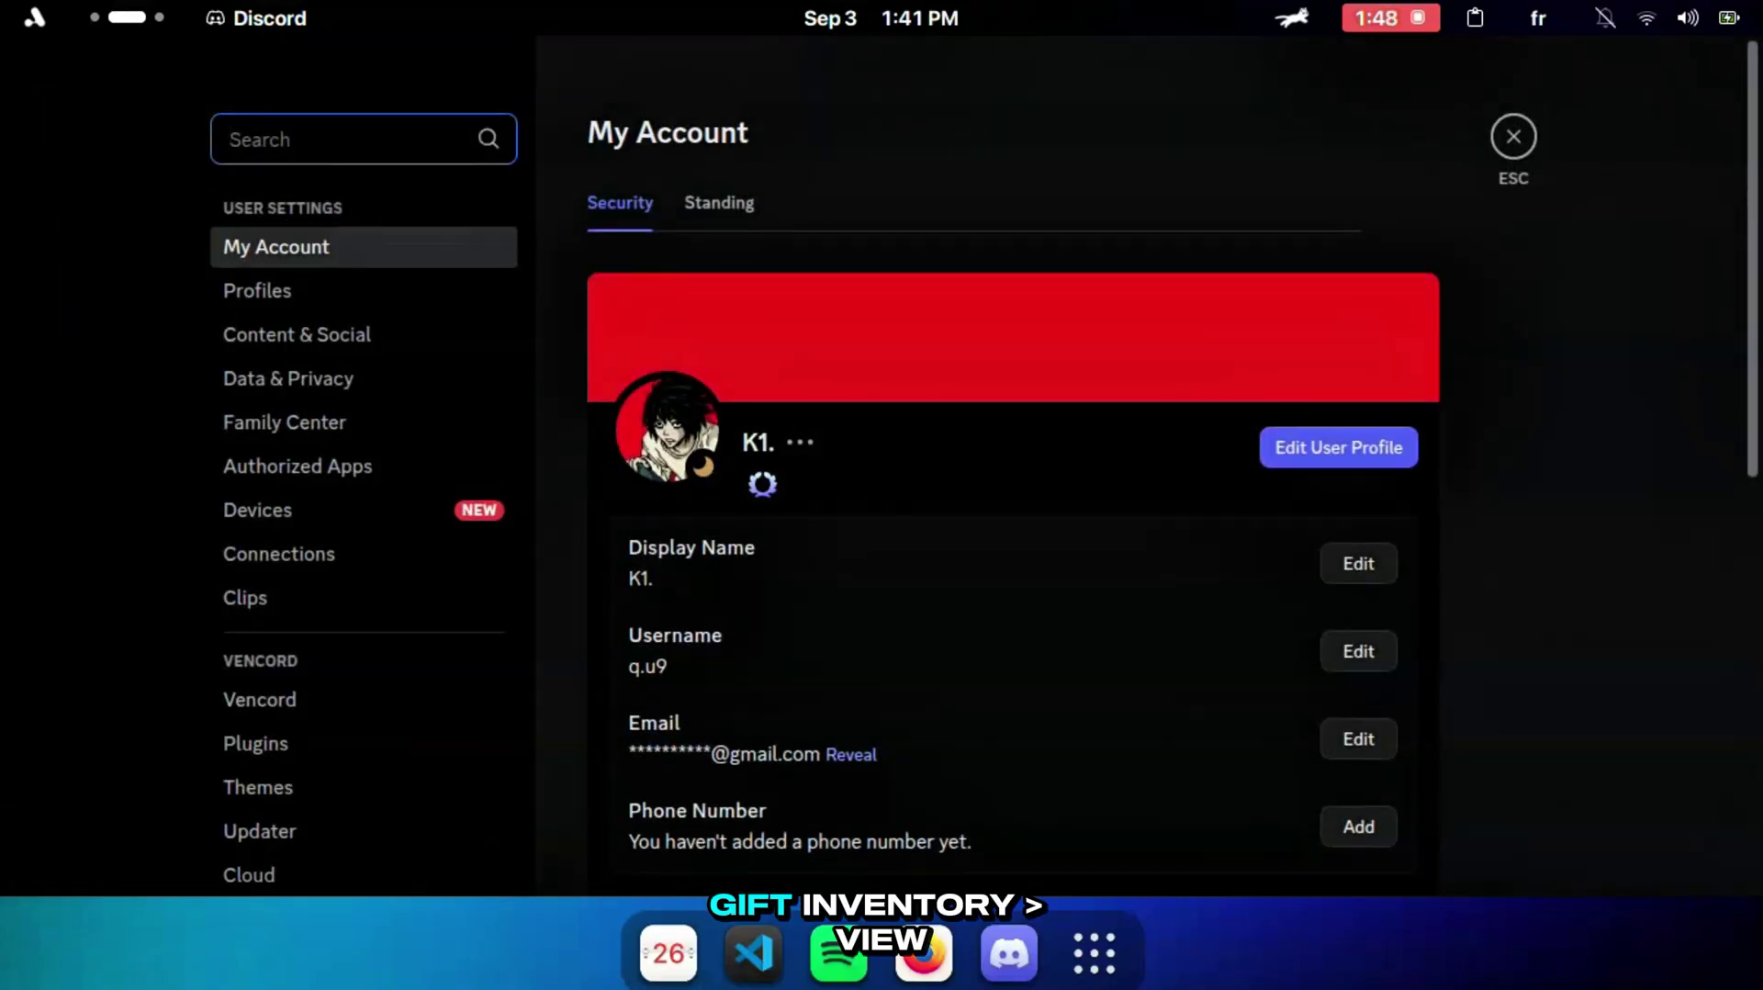
scroll(364, 459, "down", 8)
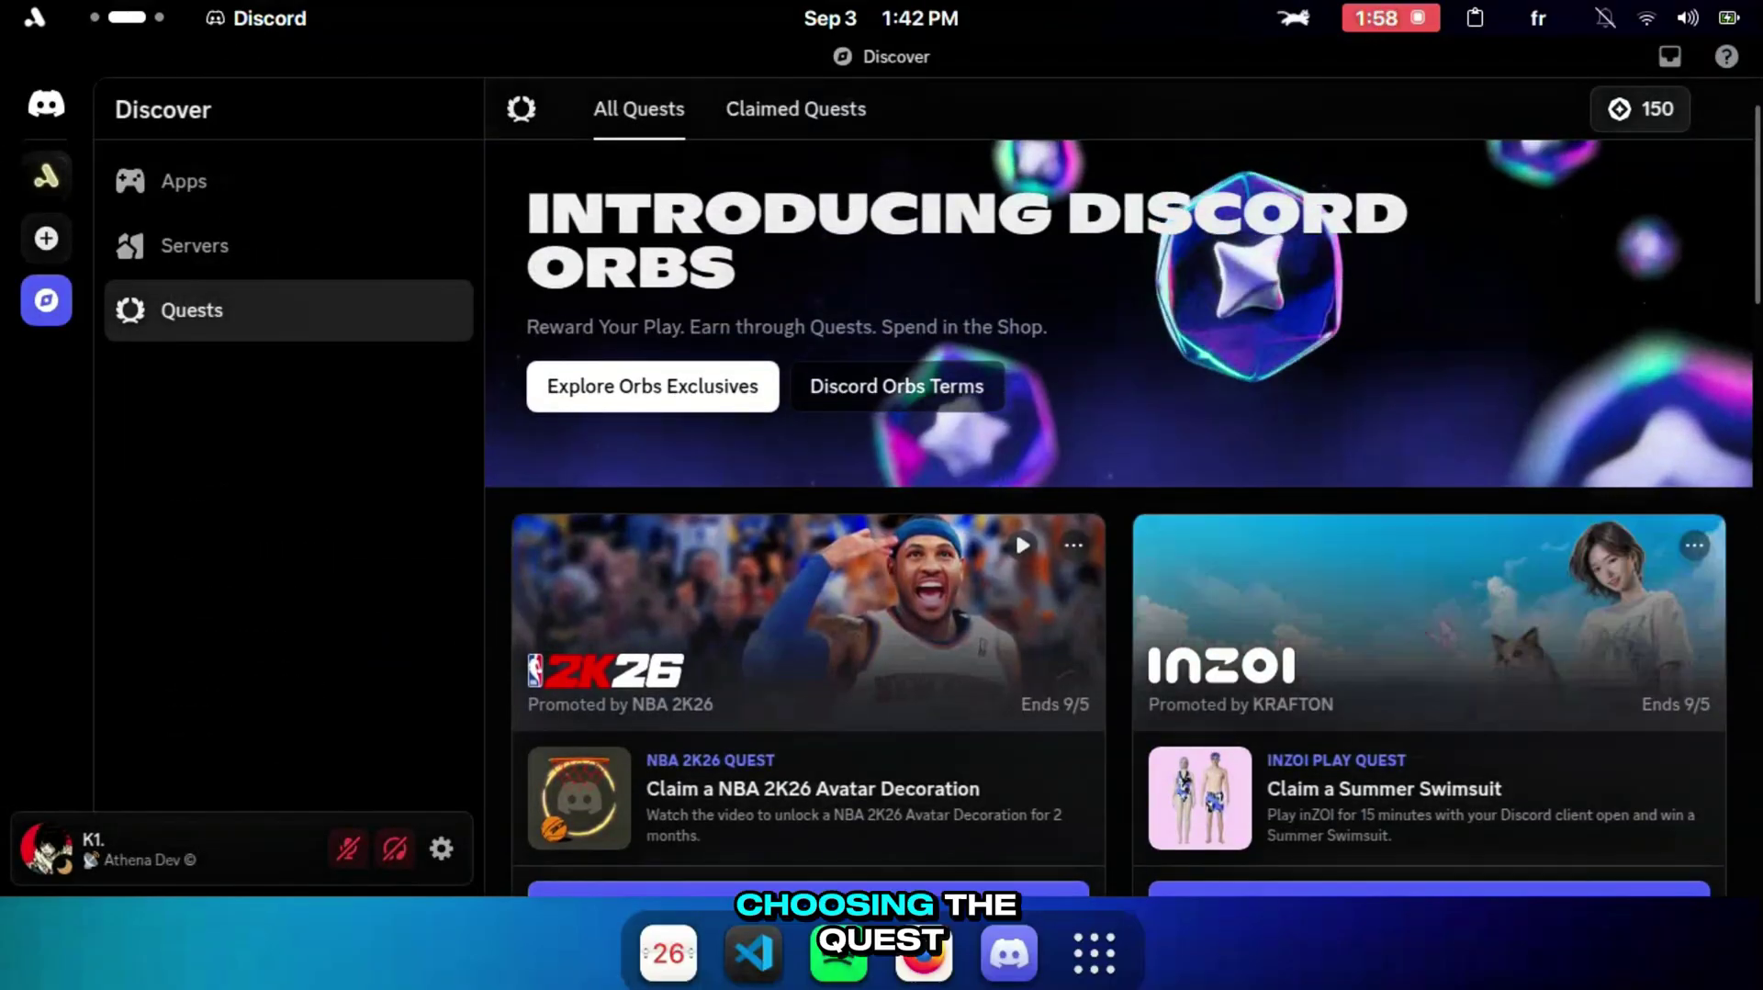
scroll(1120, 515, "down", 4)
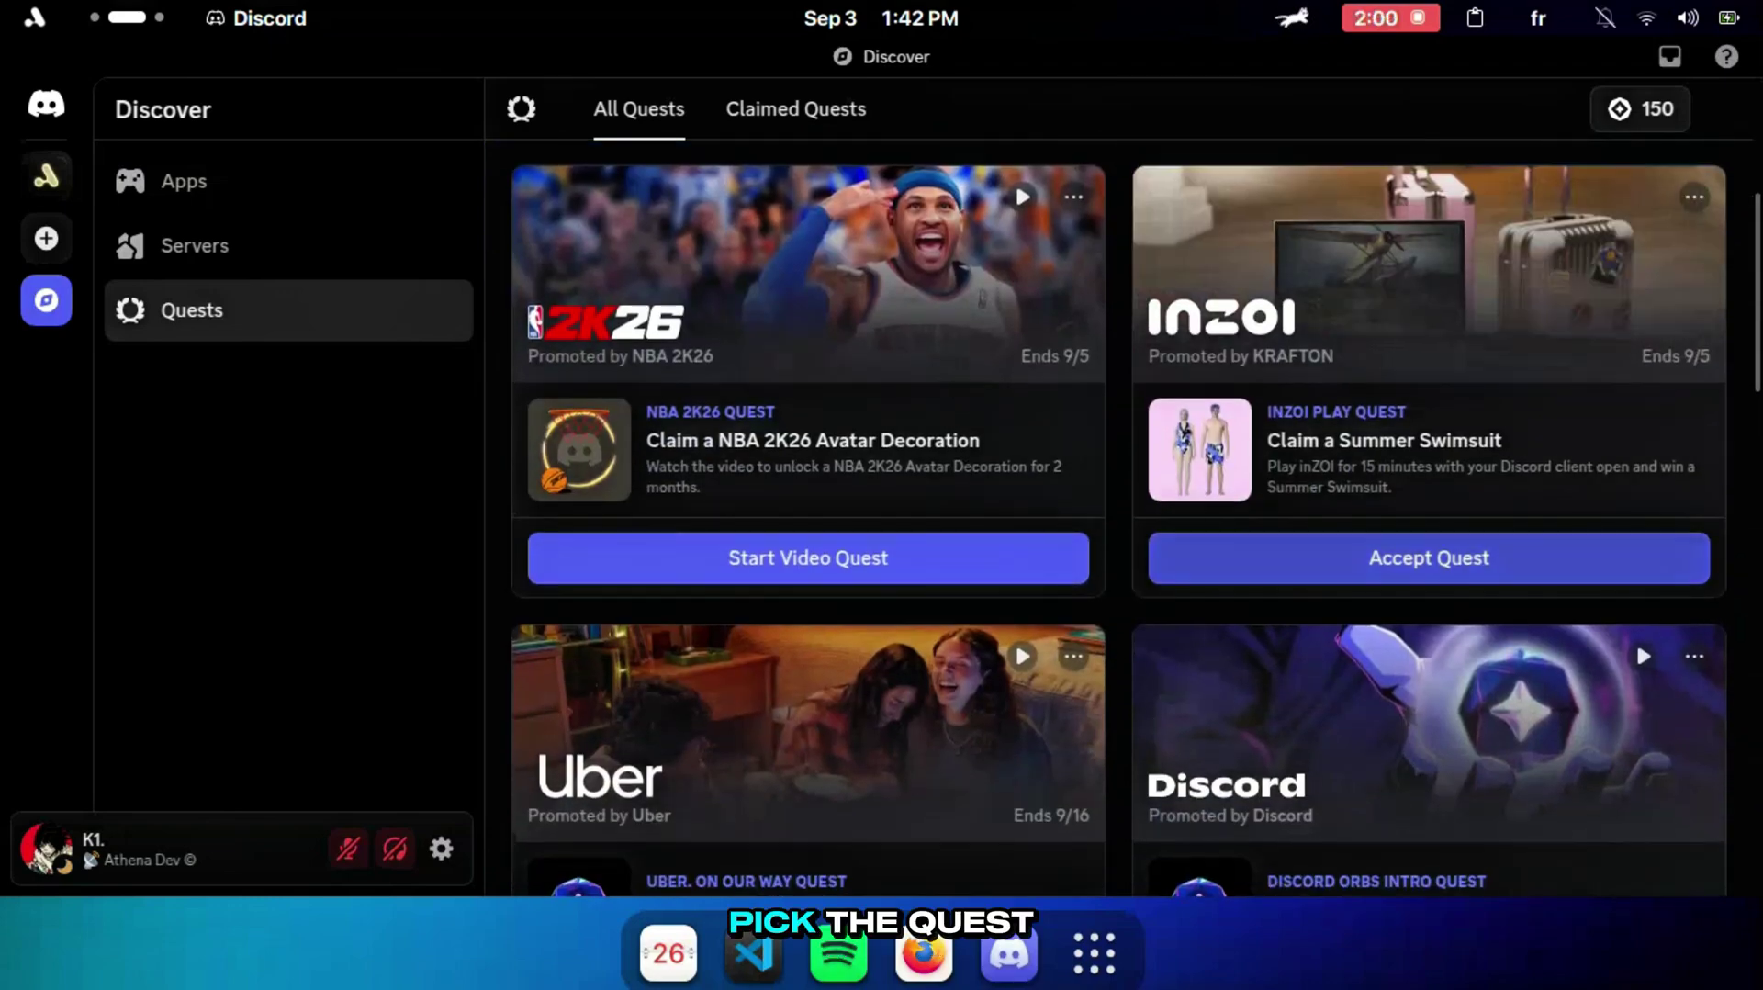
left_click(1429, 557)
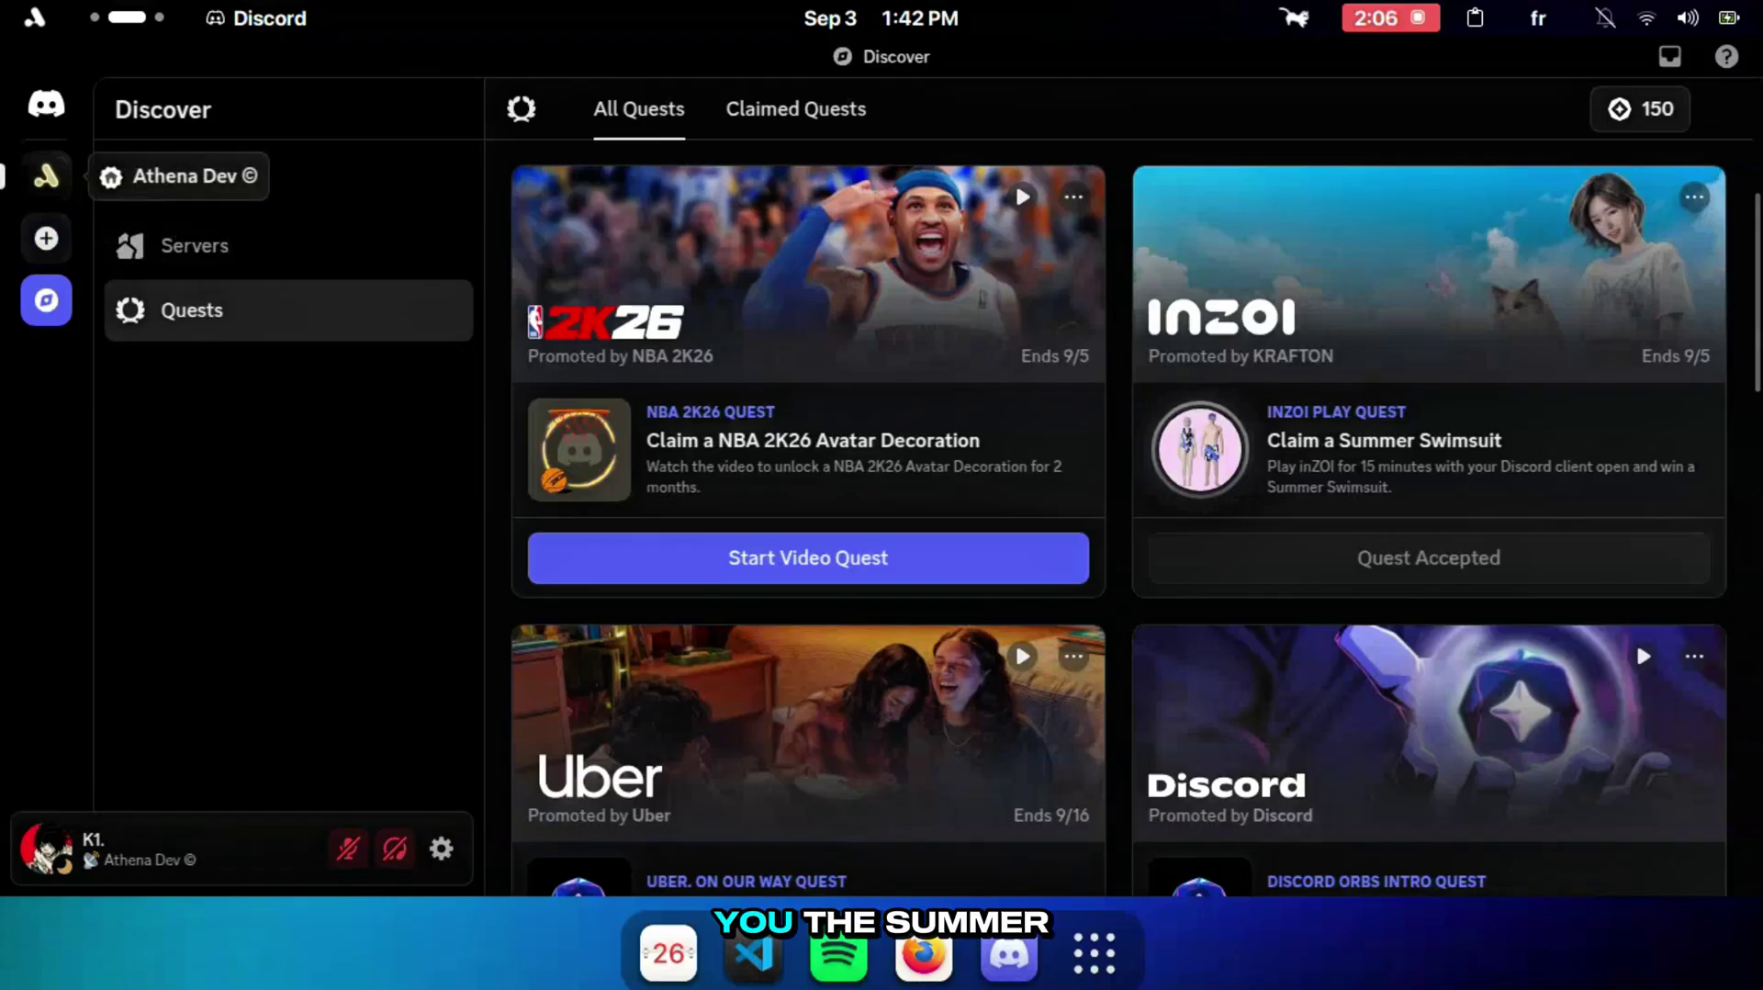
left_click(46, 175)
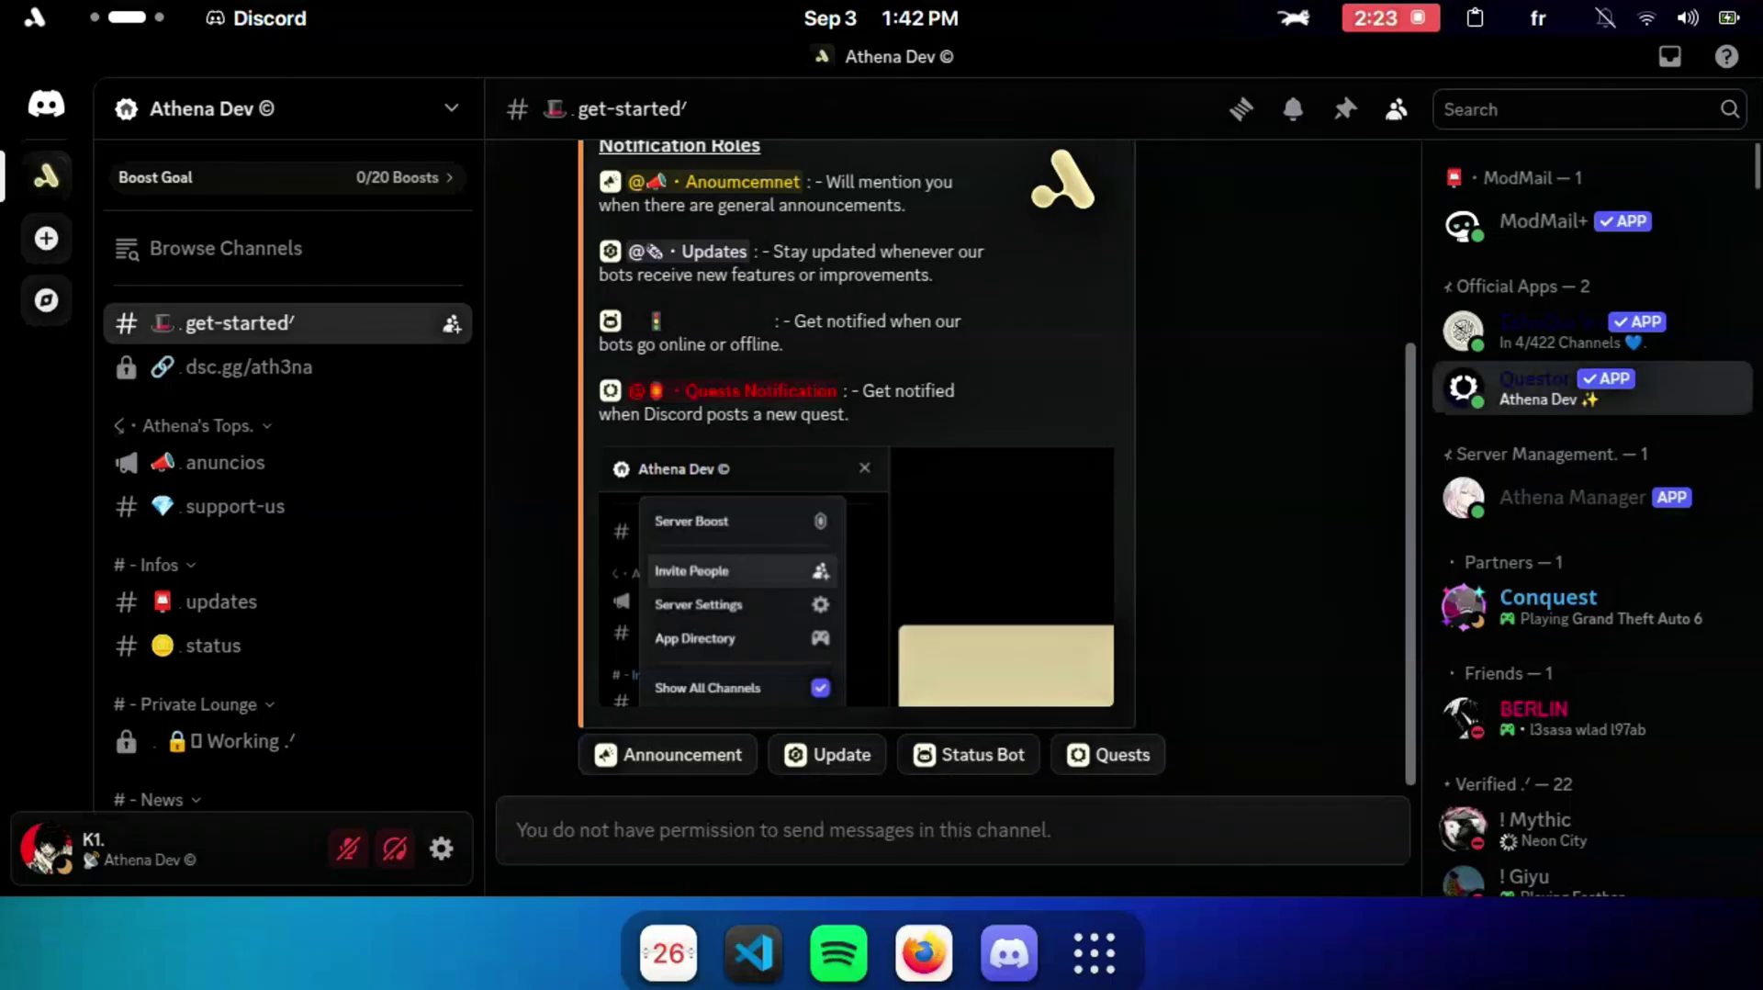
Add the Questor app from its profile card and authorize its access to the account
left_click(1543, 388)
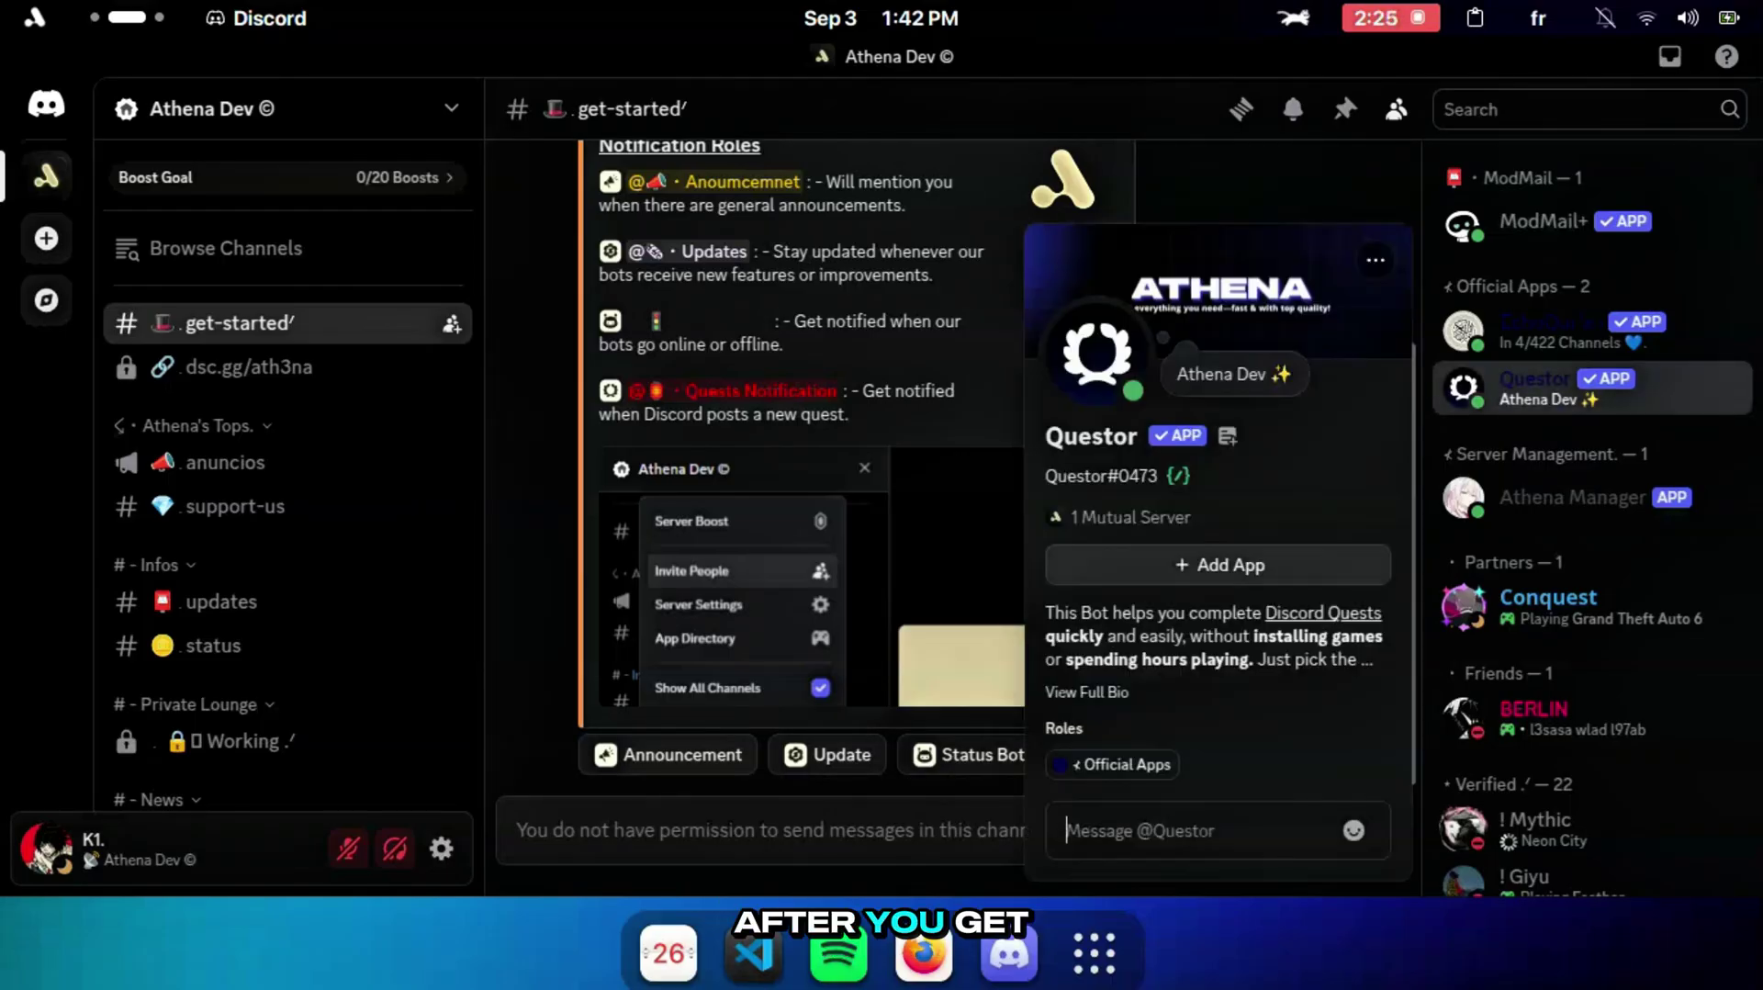
left_click(1217, 565)
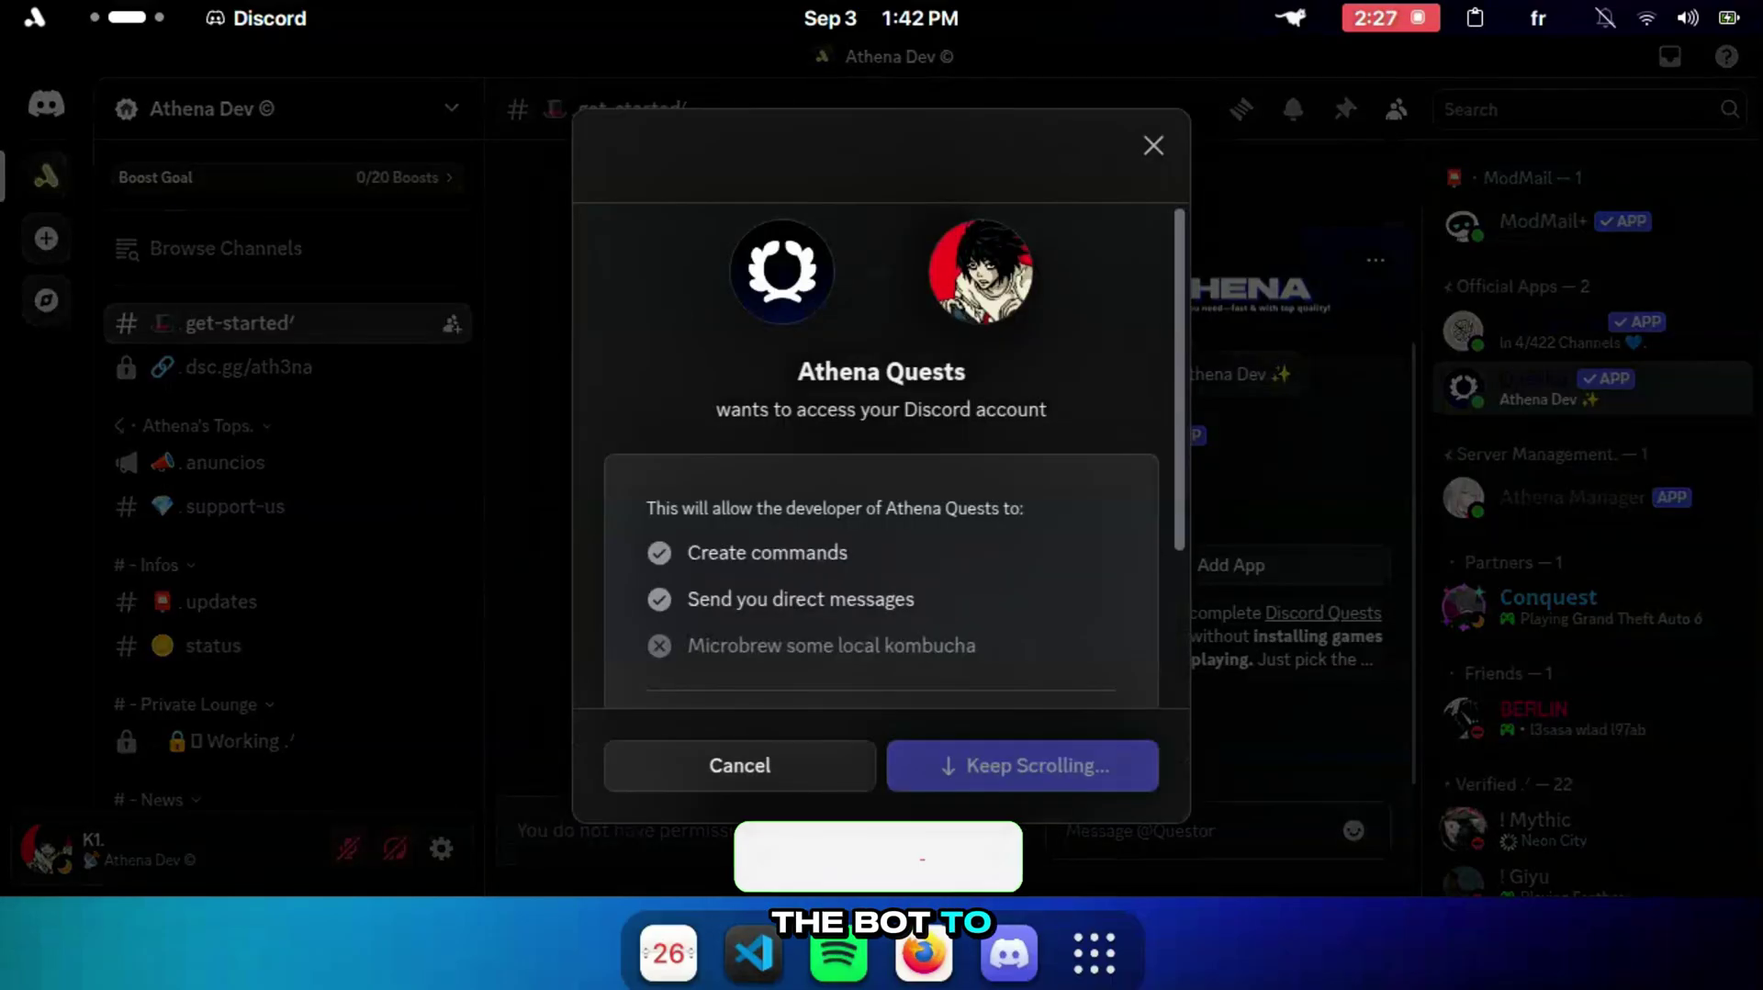
scroll(882, 459, "down", 3)
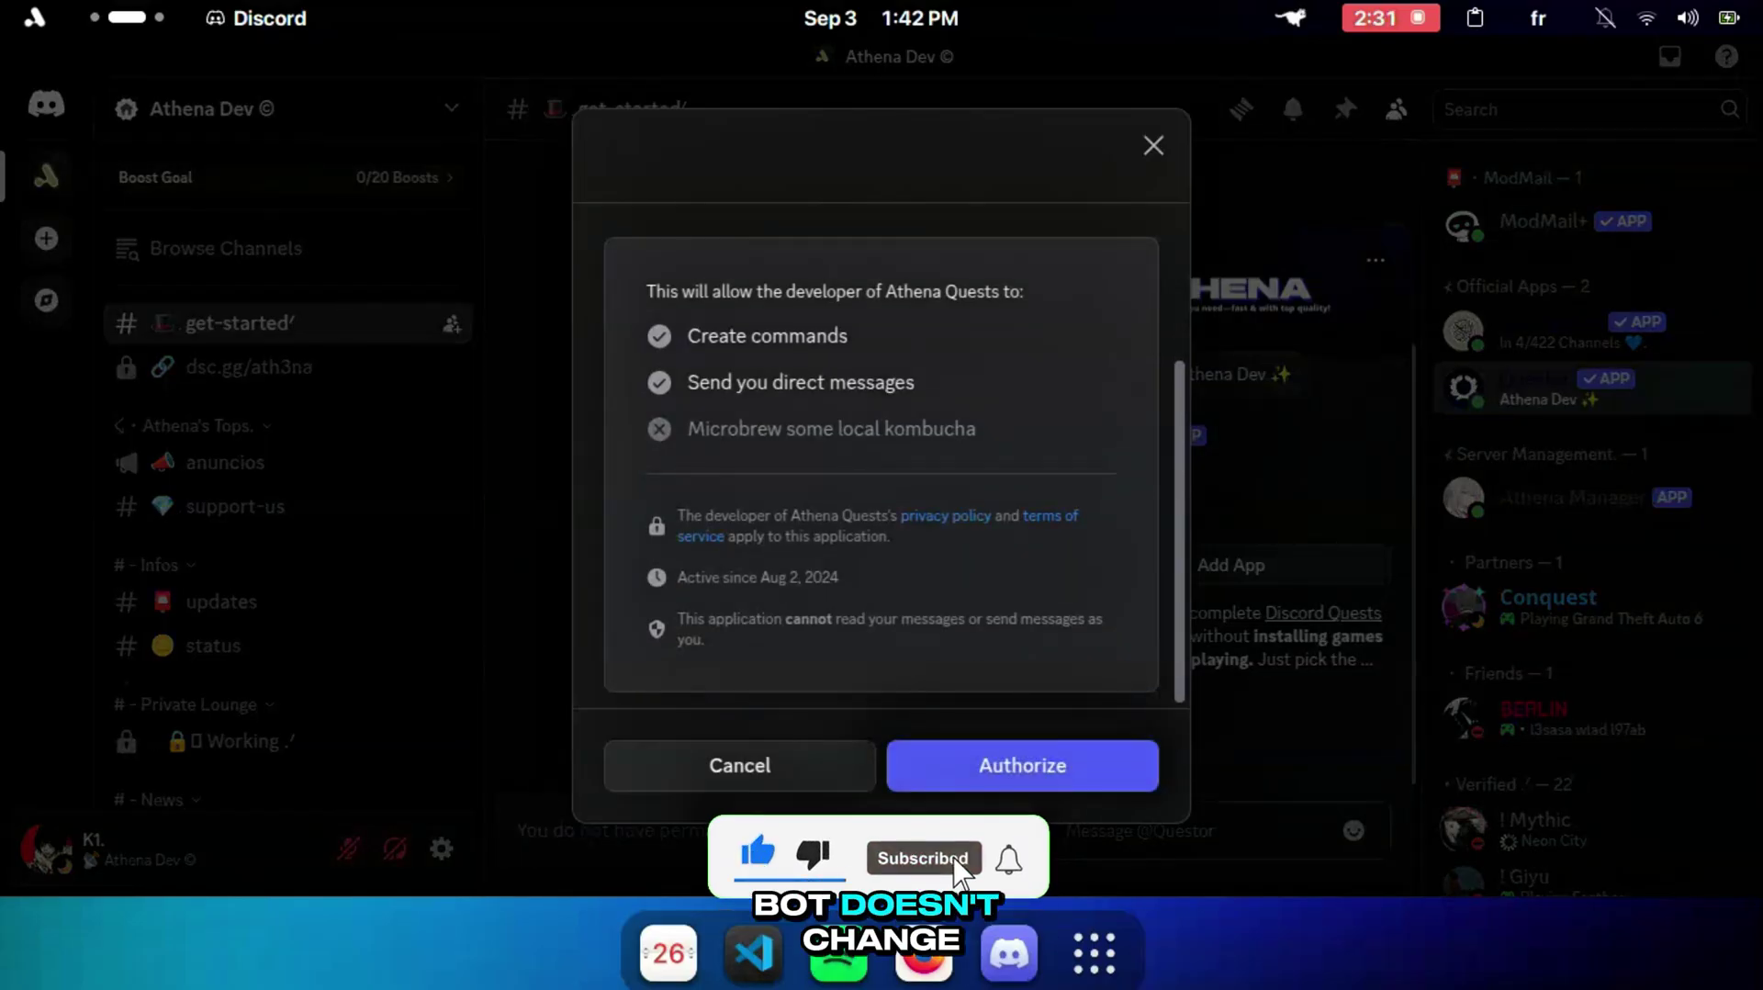
key("Return")
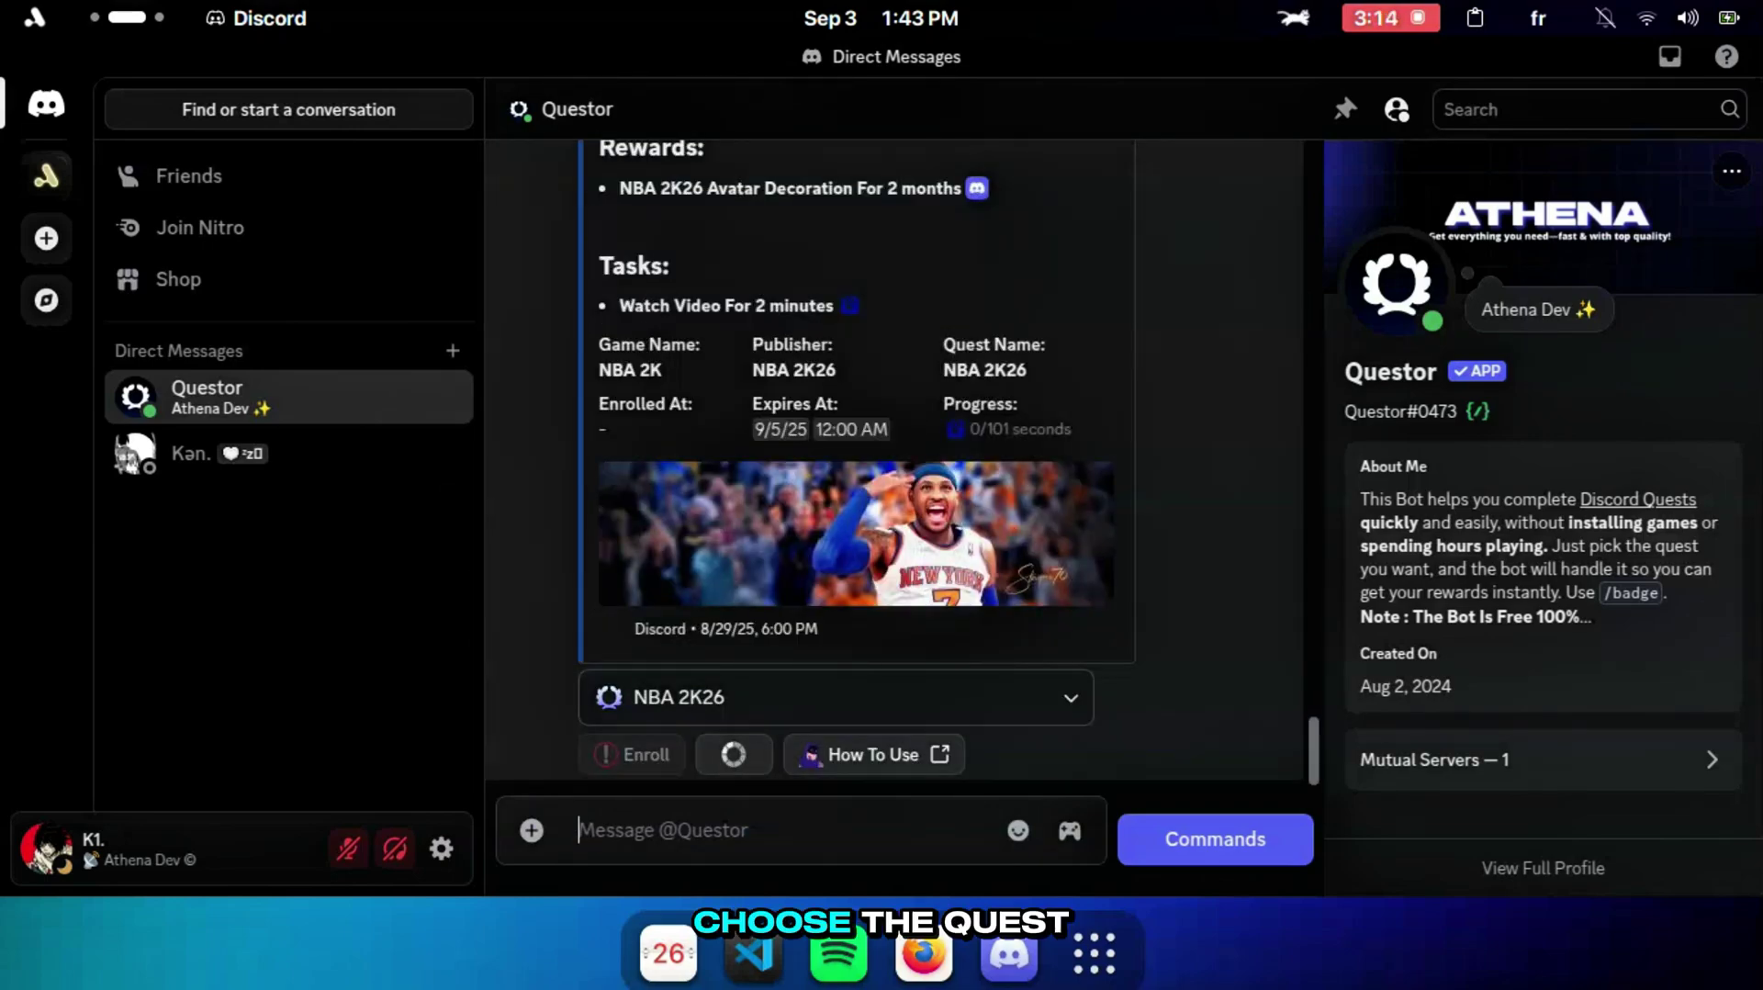
Choose inZOI Play from Questor's quest list and start it
left_click(836, 697)
left_click(698, 547)
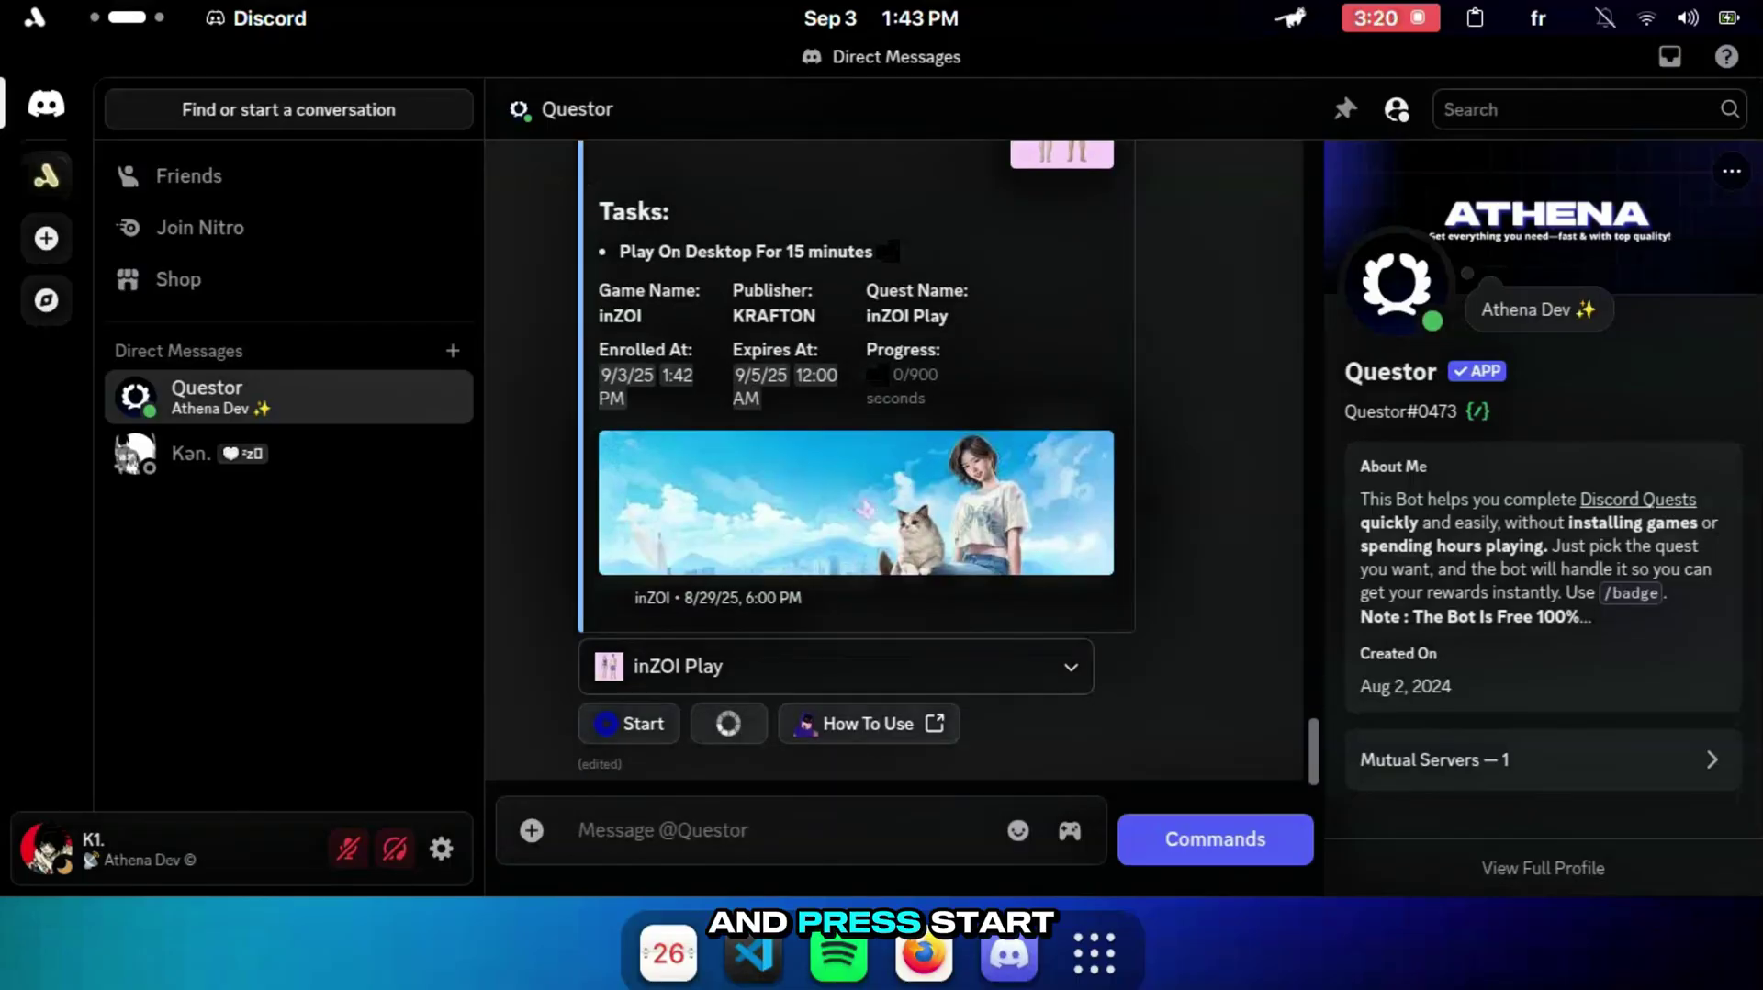
left_click(630, 722)
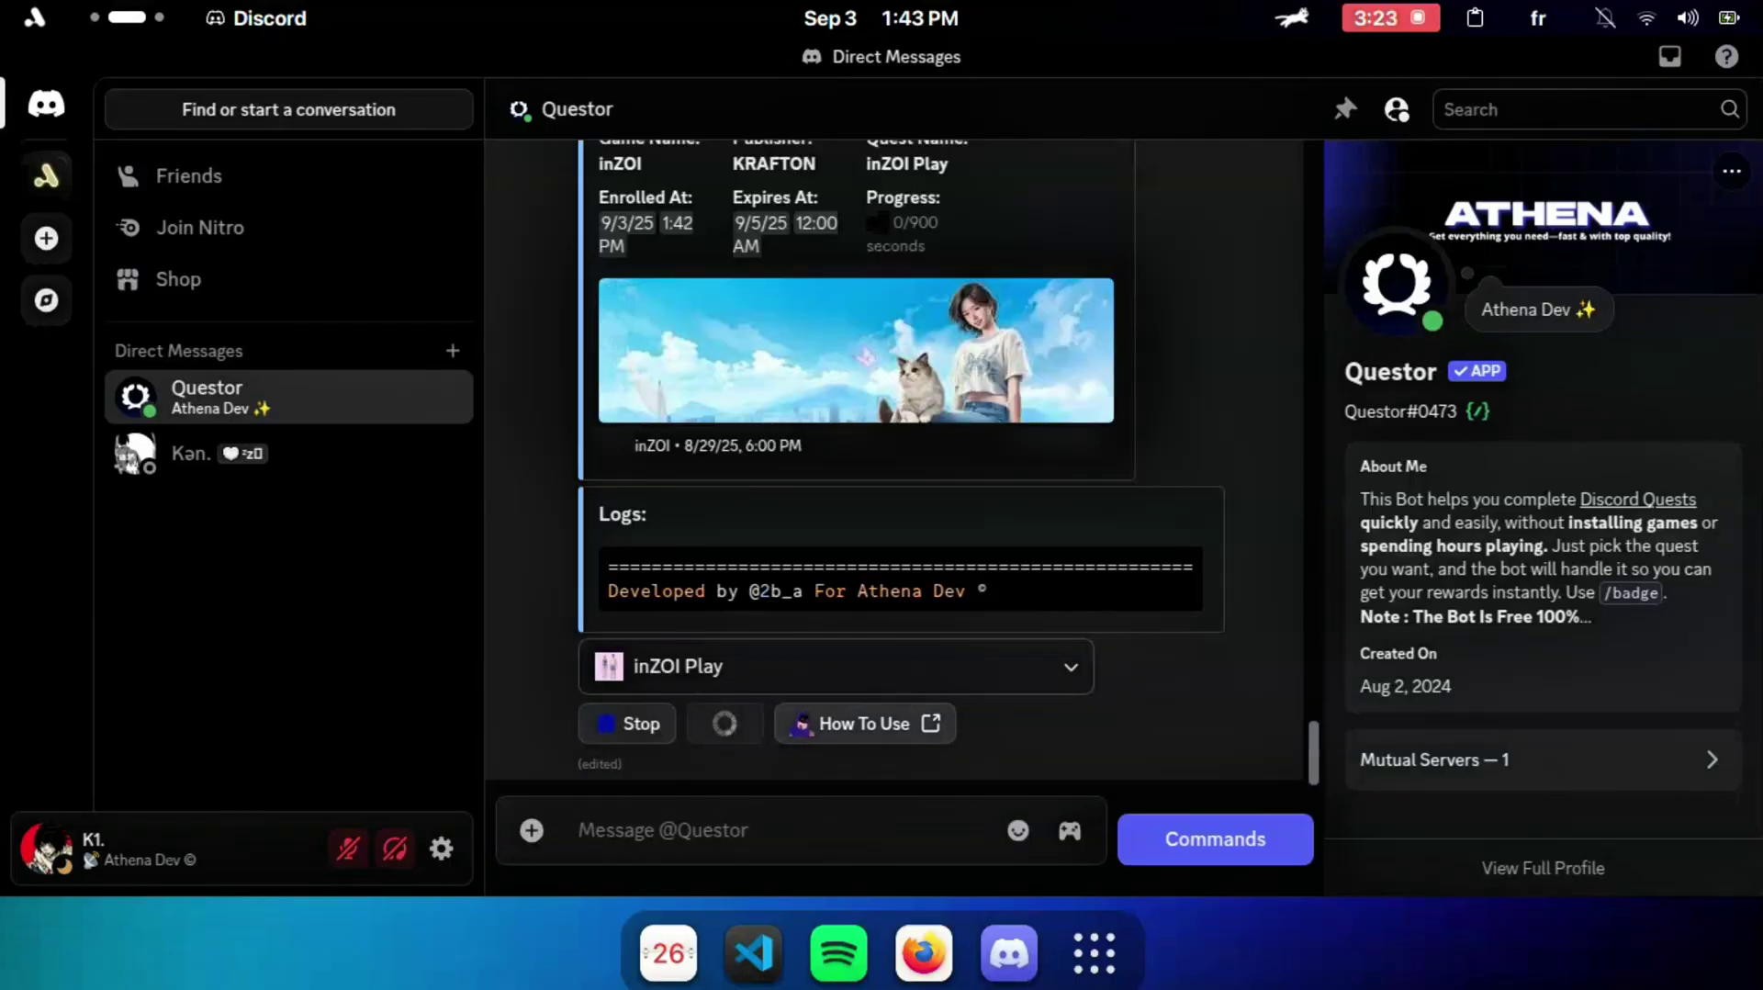
left_click(92, 848)
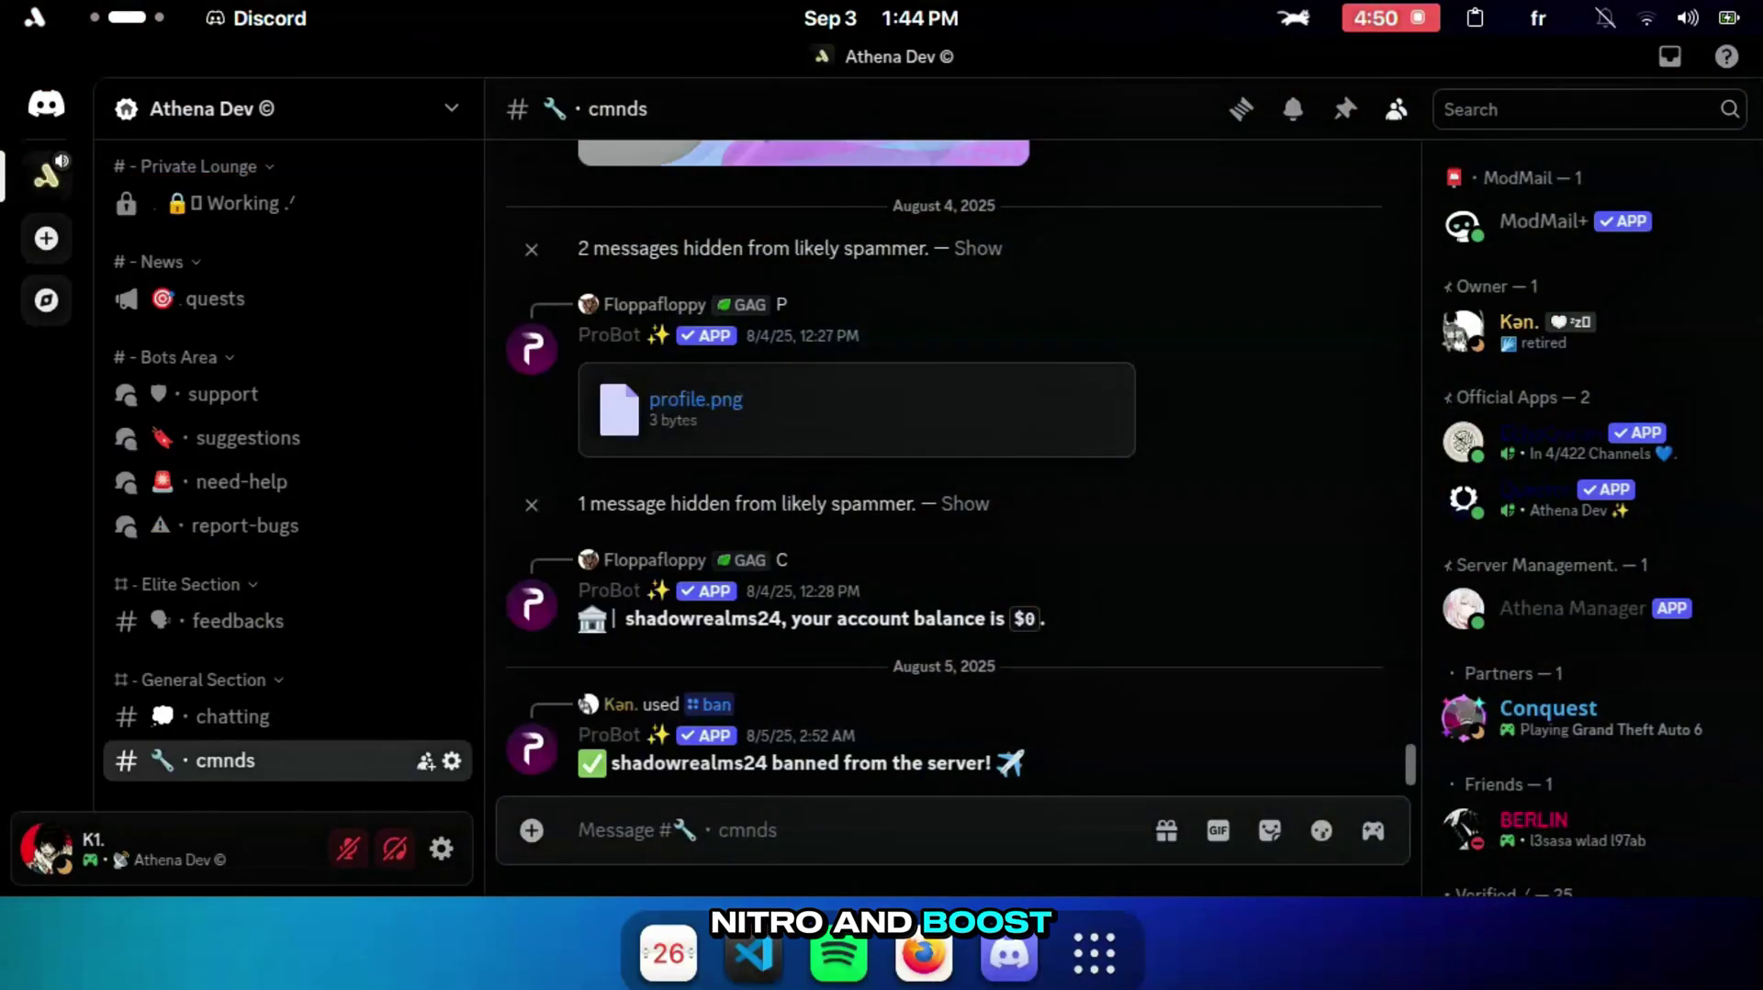
Send Questor's /nitro command to the channel twice
type("/nitro")
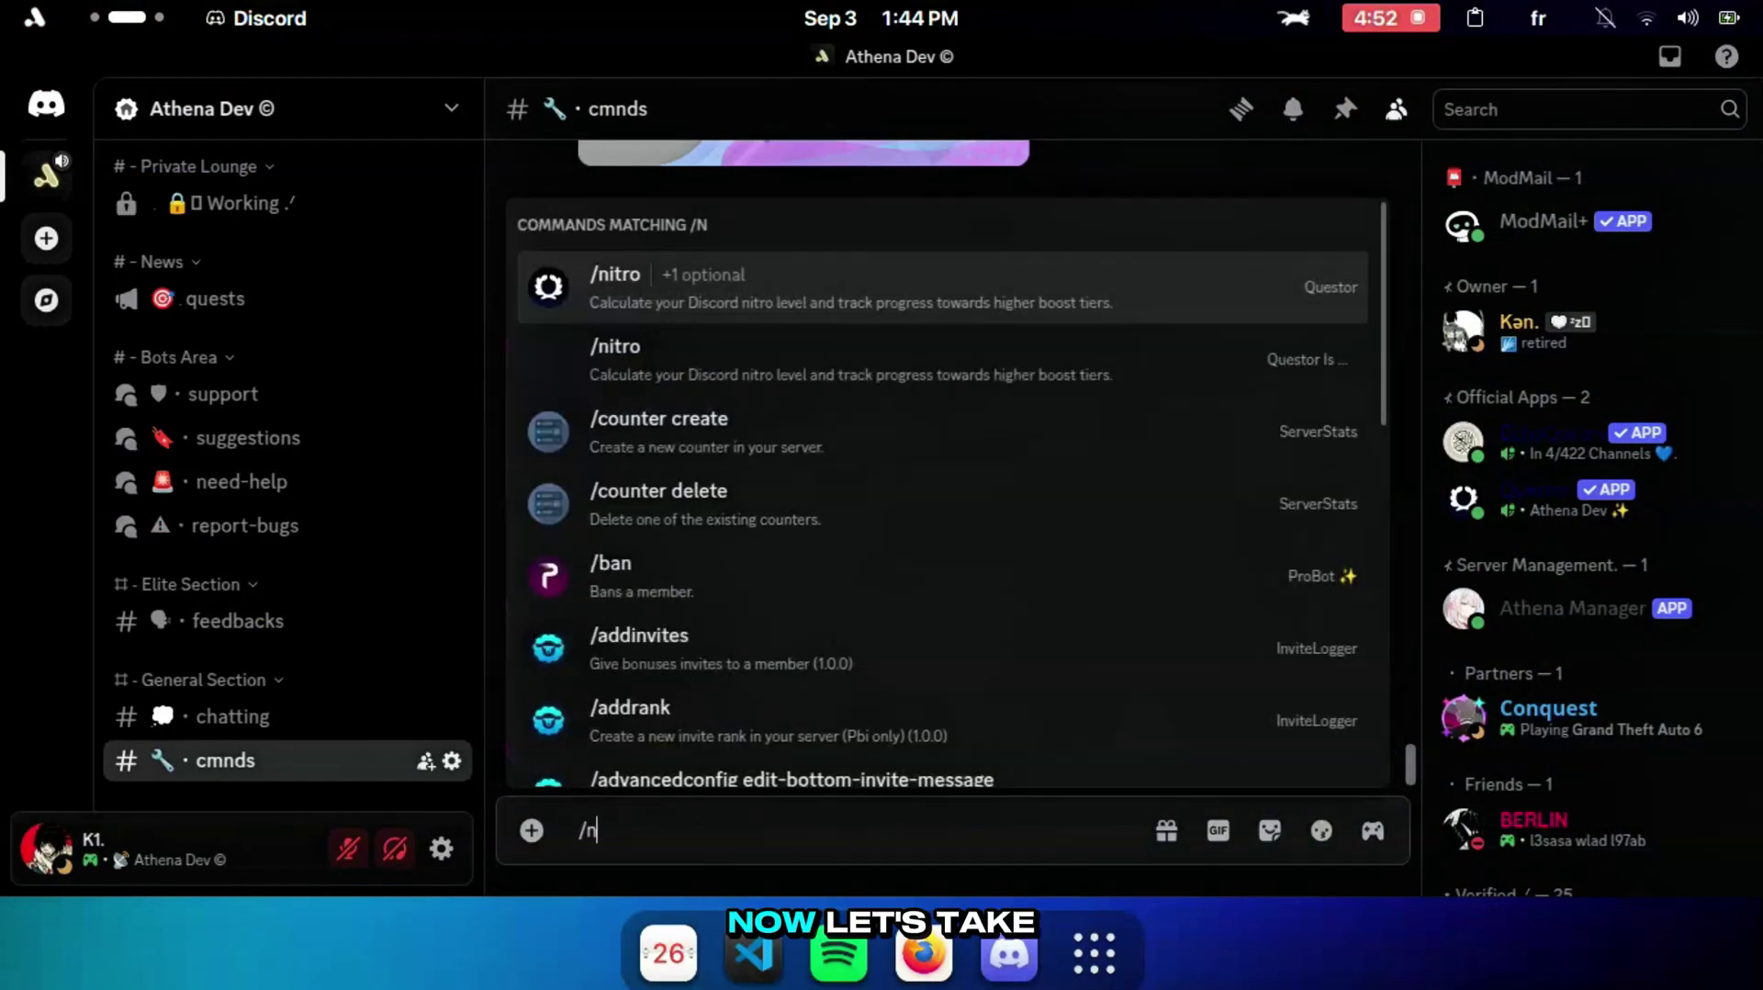
key("Return")
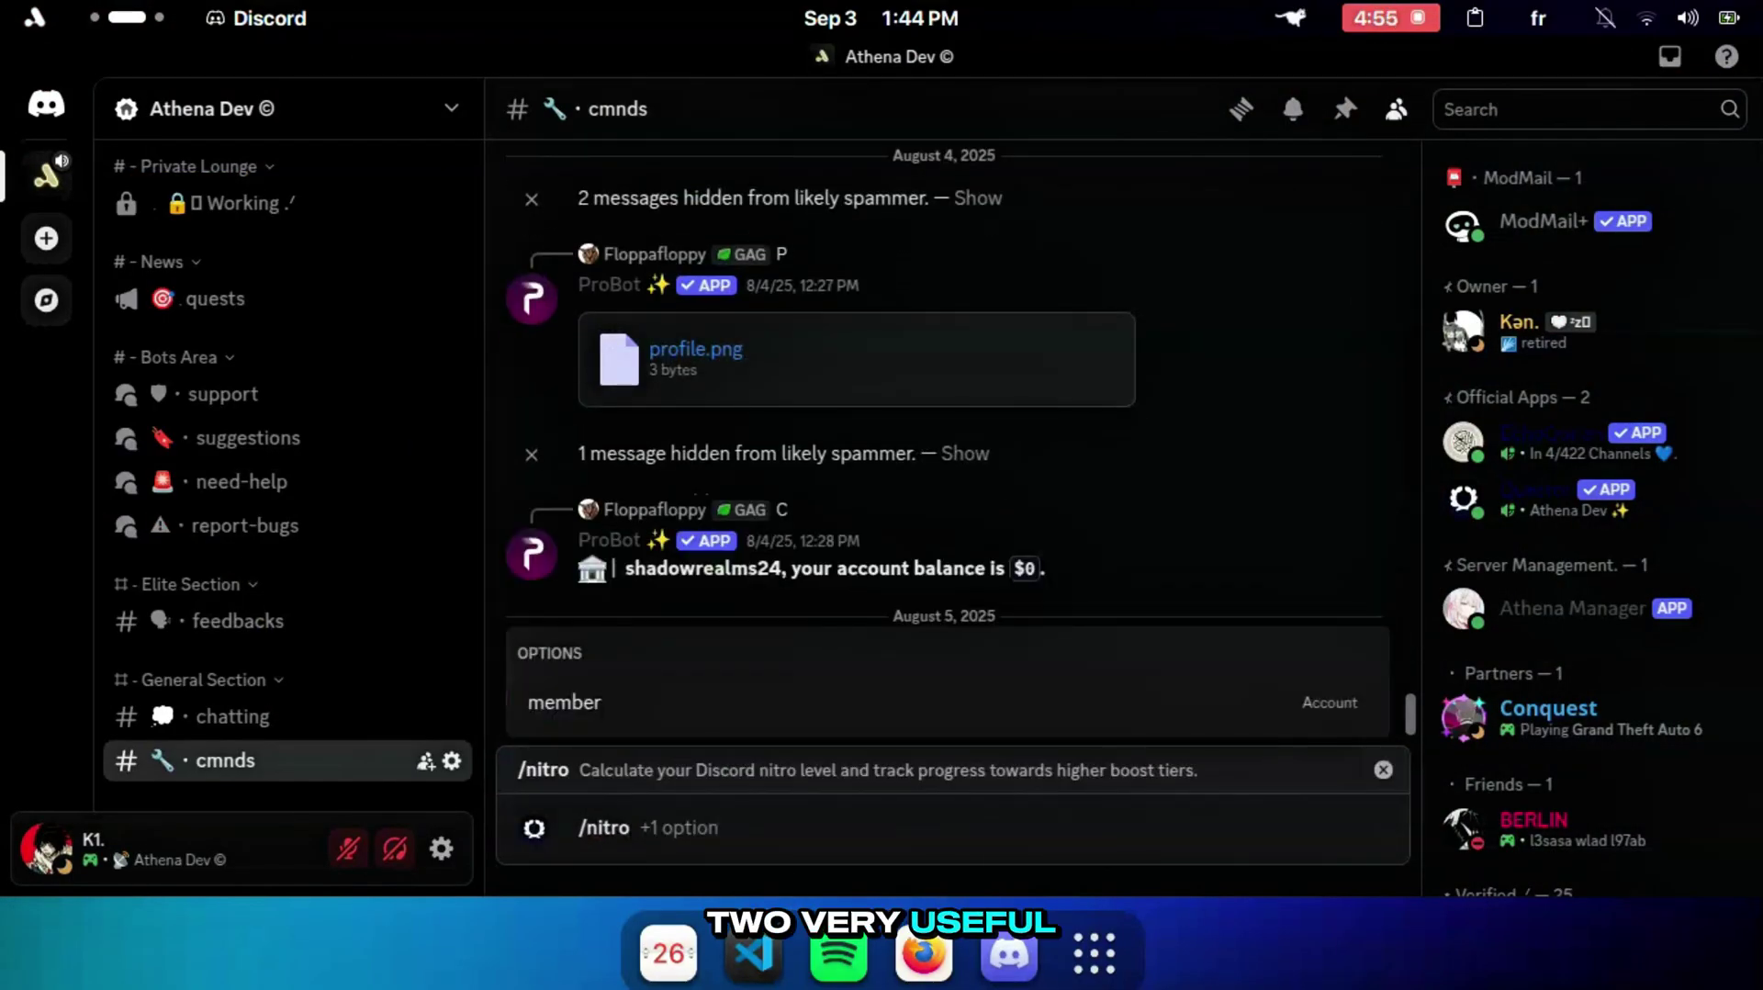
key("Return")
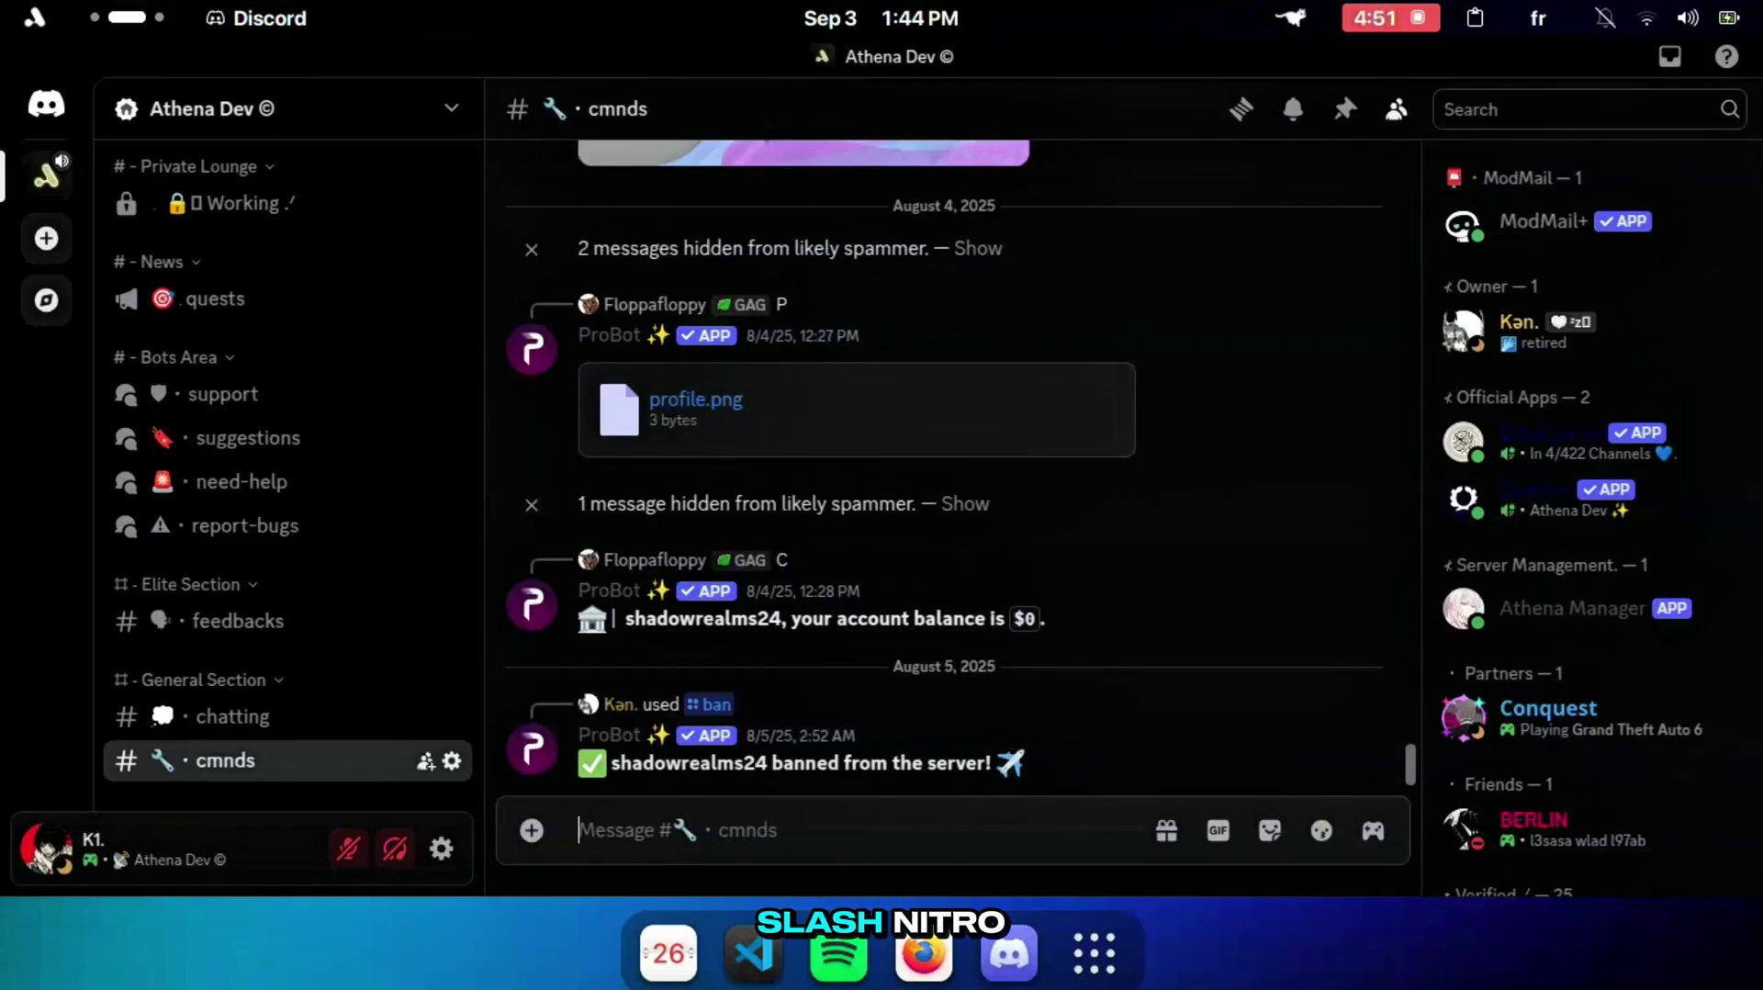
type("/nitro")
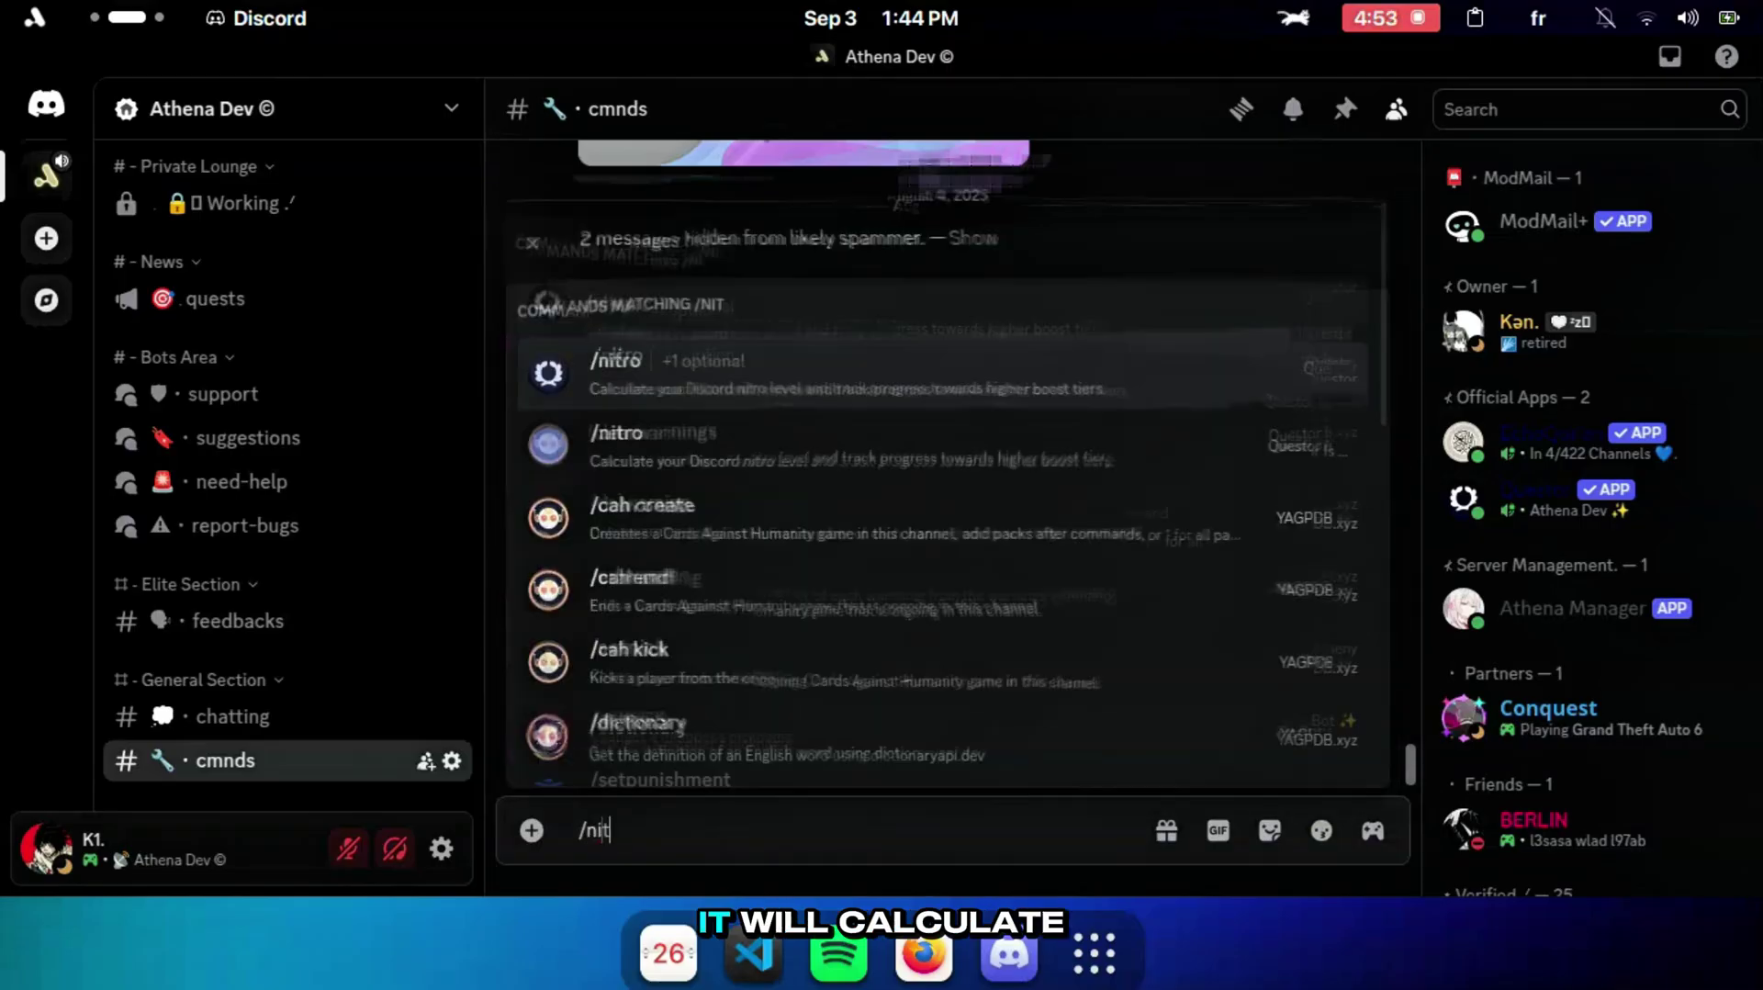
key("Tab")
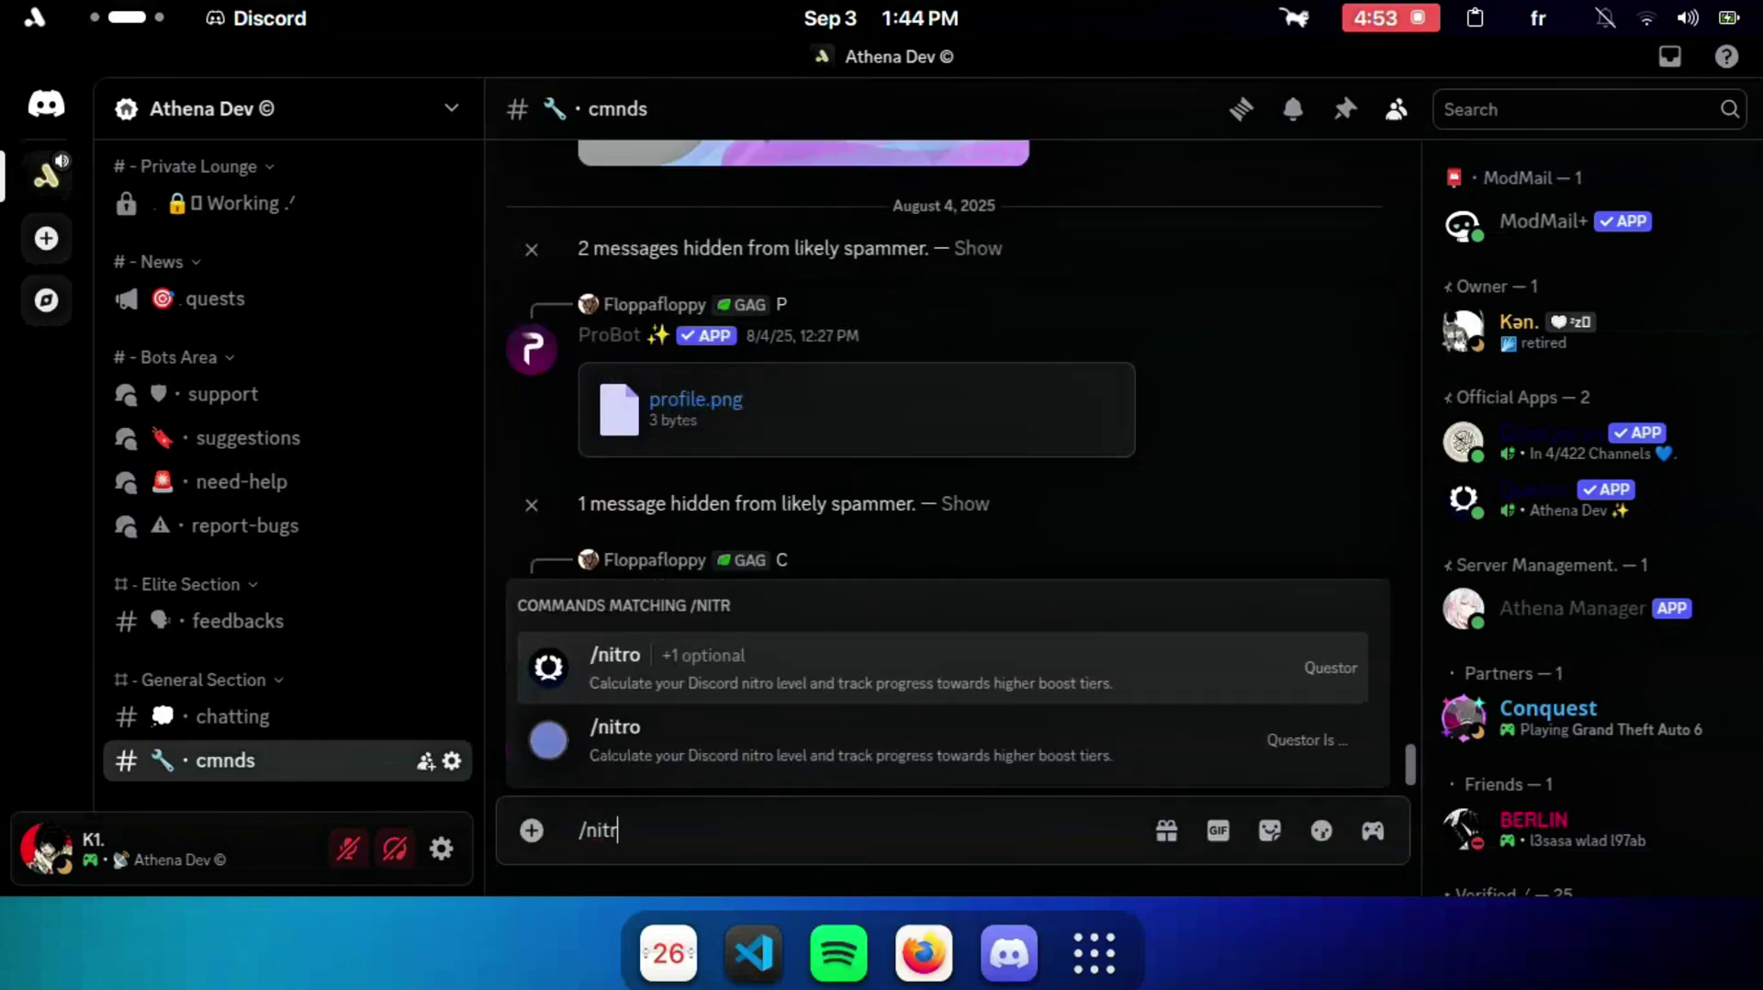
key("Return")
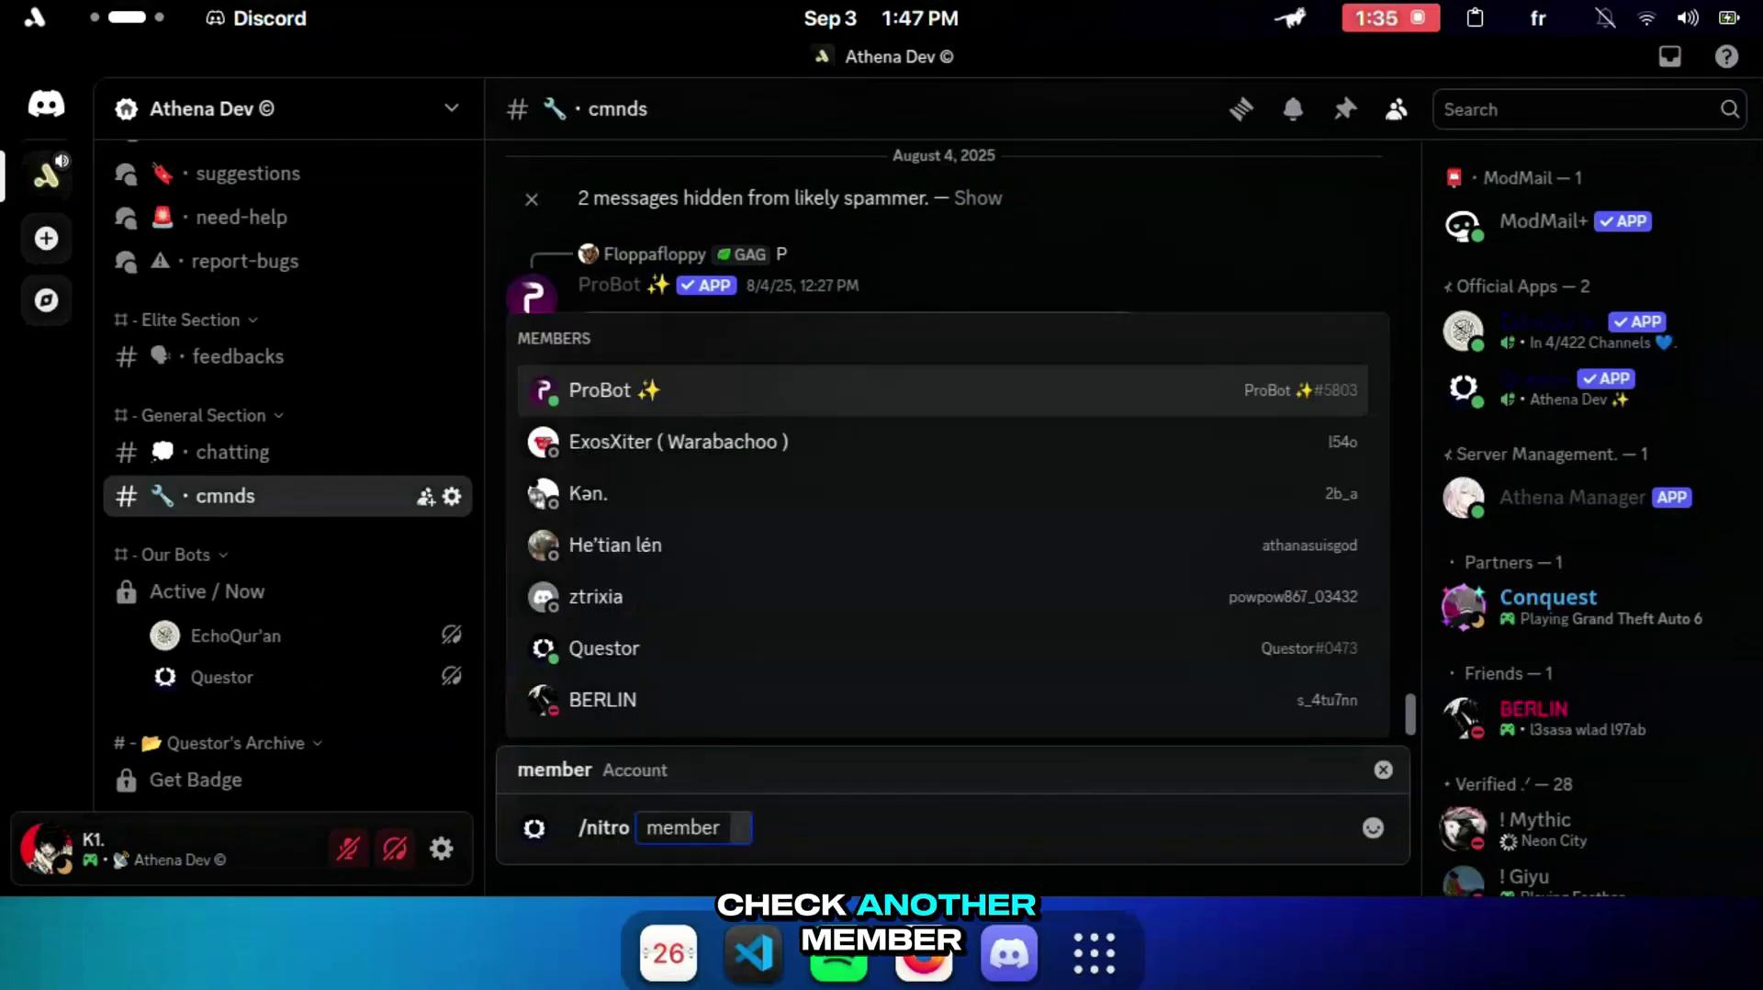
Run /nitro for another member, choosing Gold level and a Diamond target level
type("co")
key("Return")
key("Return")
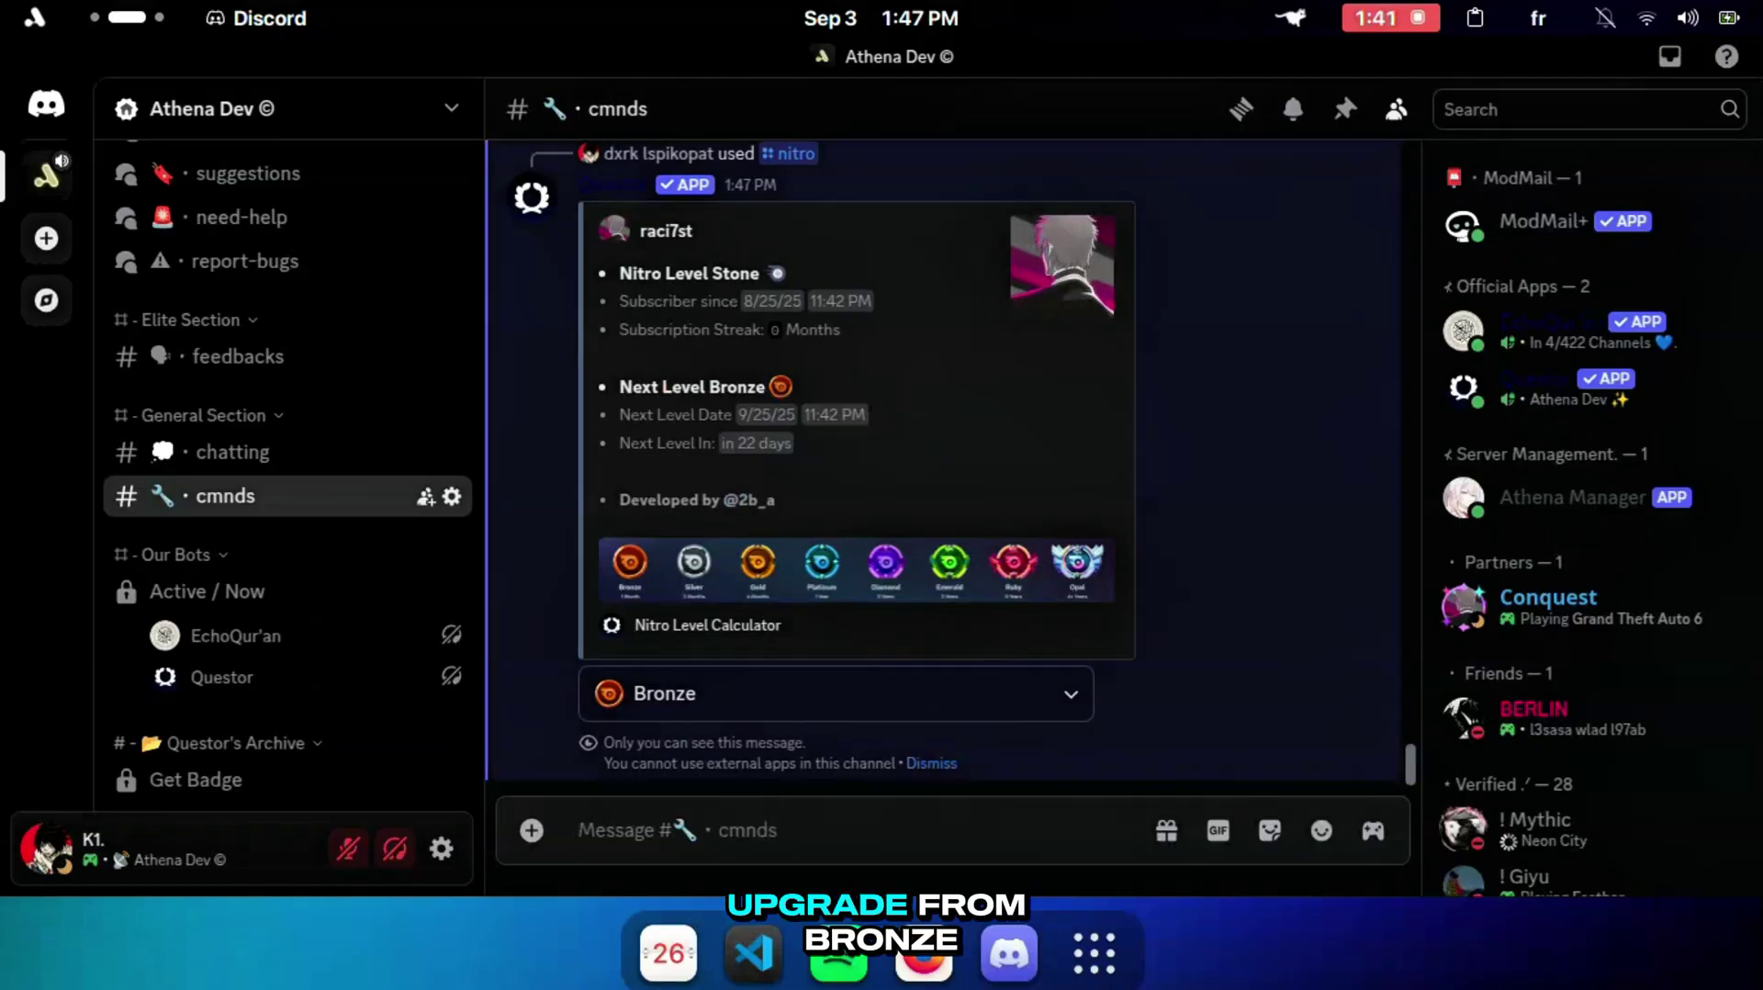
left_click(836, 693)
left_click(698, 473)
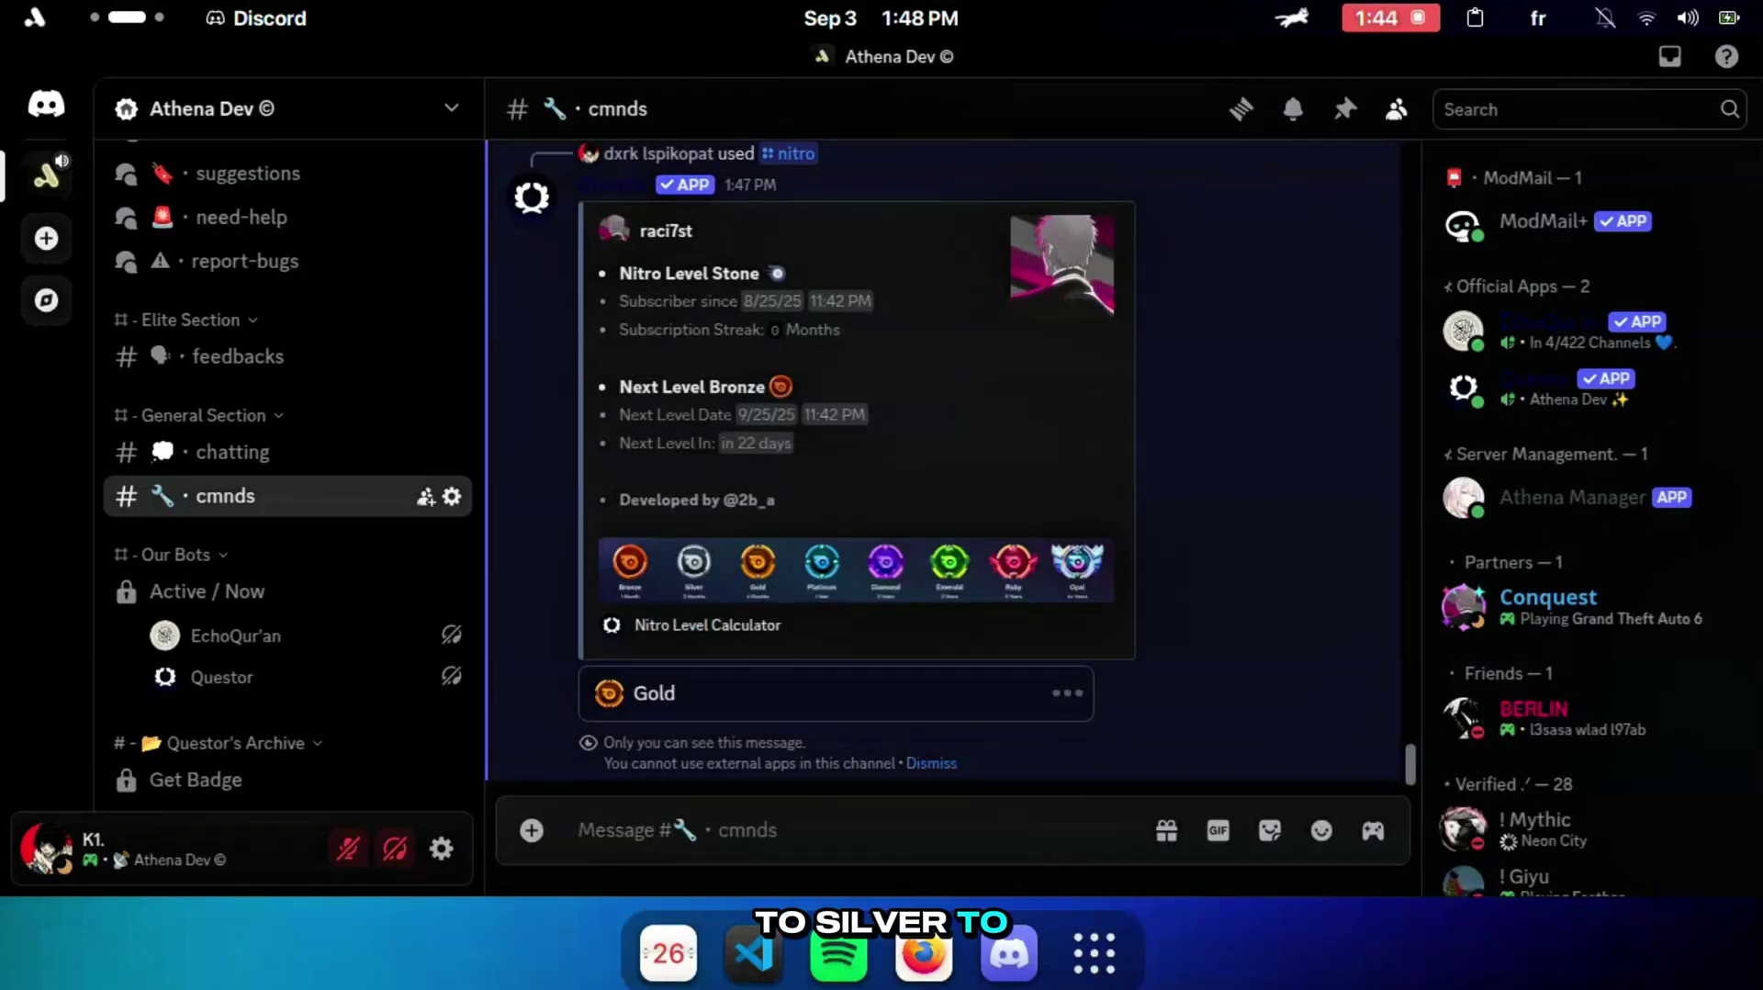
left_click(836, 661)
left_click(698, 583)
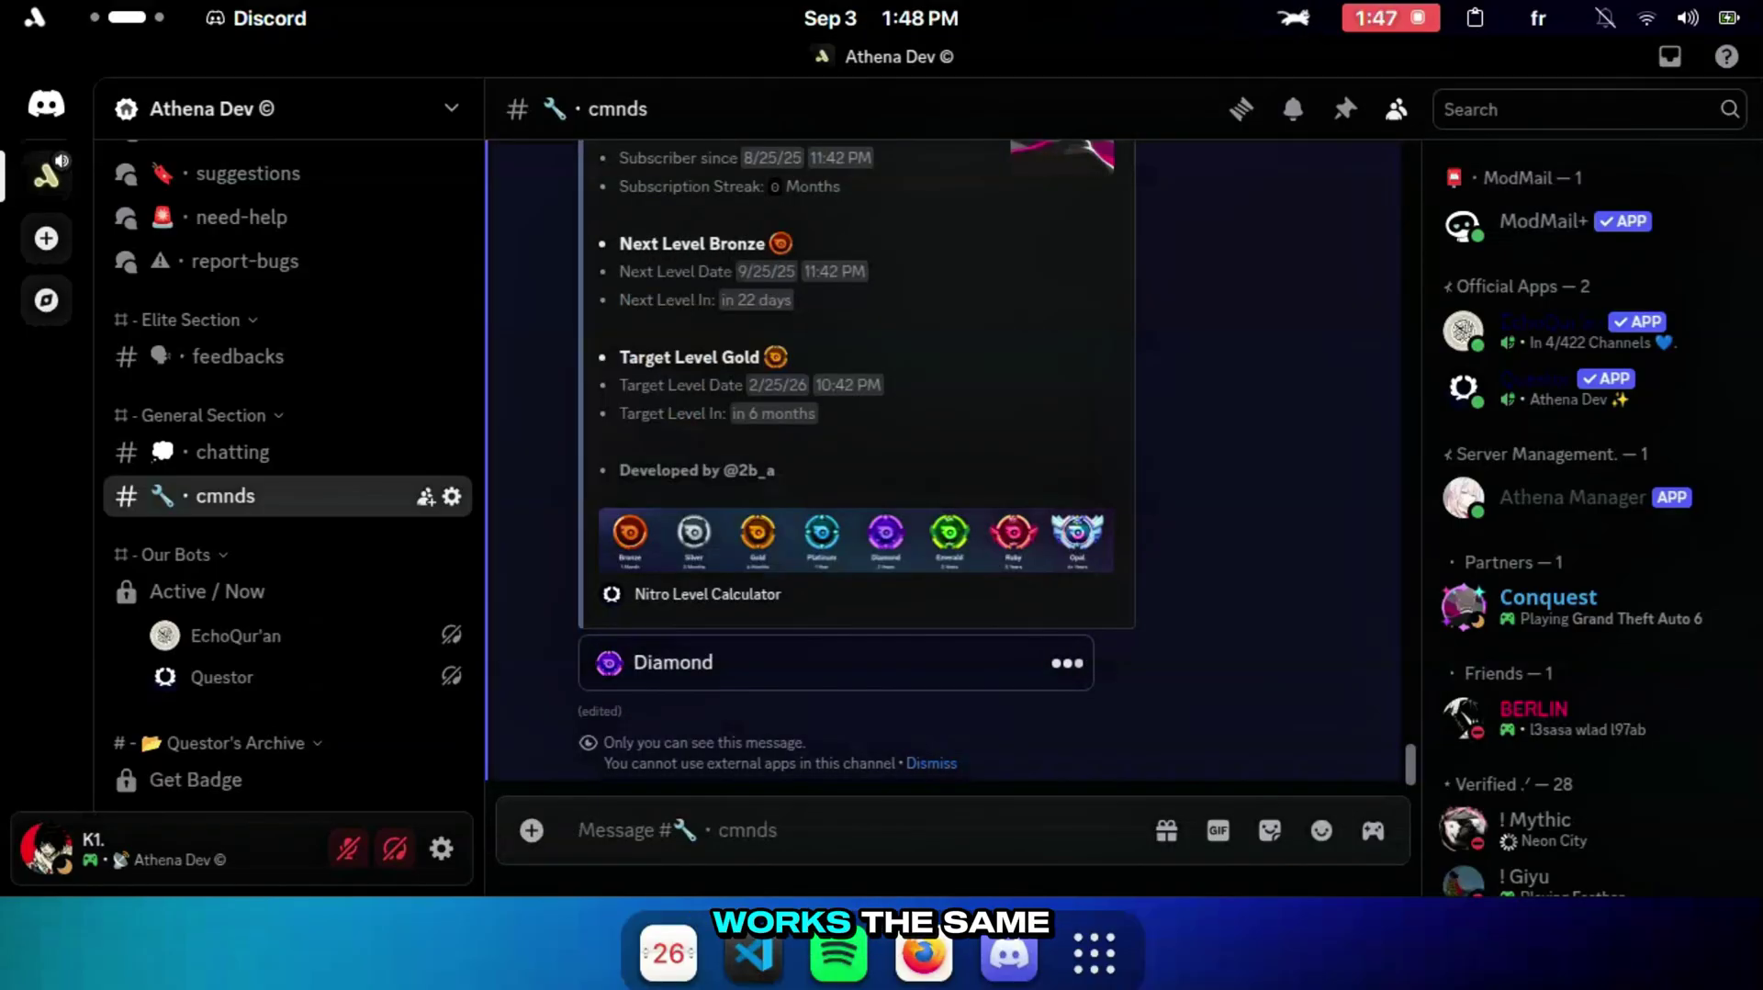
Send the /boost calculator command with another member as the member option
type("/boo")
key("Tab")
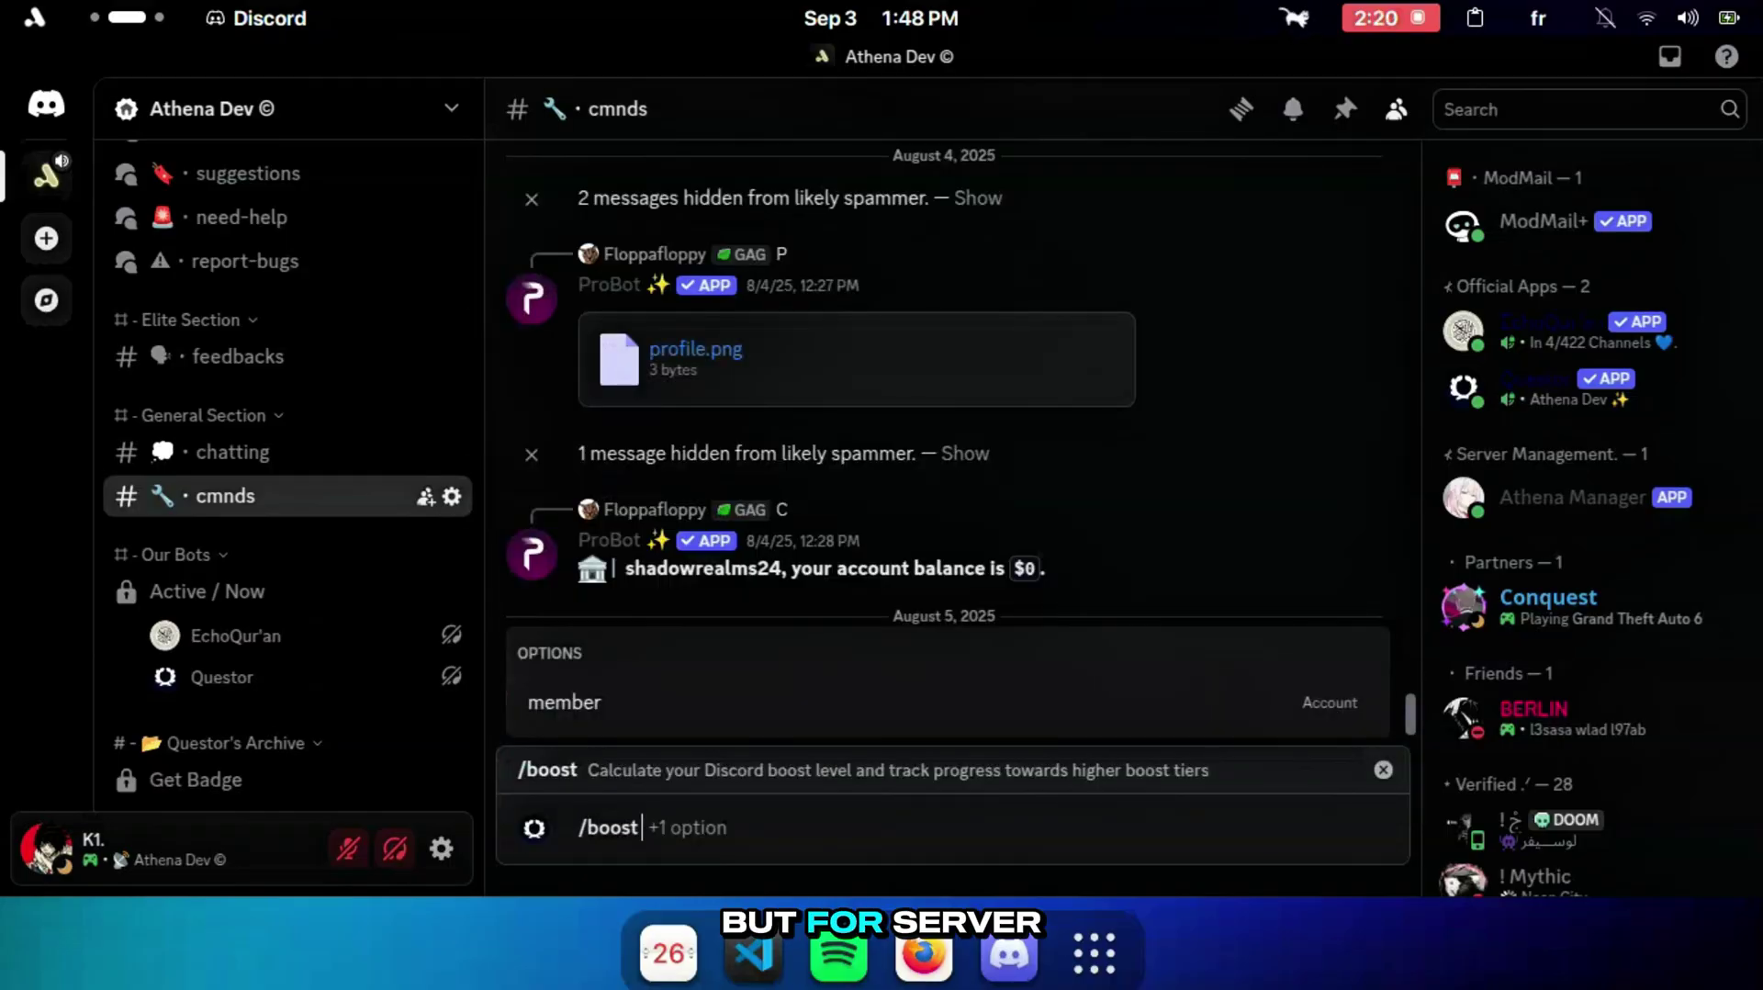
key("Tab")
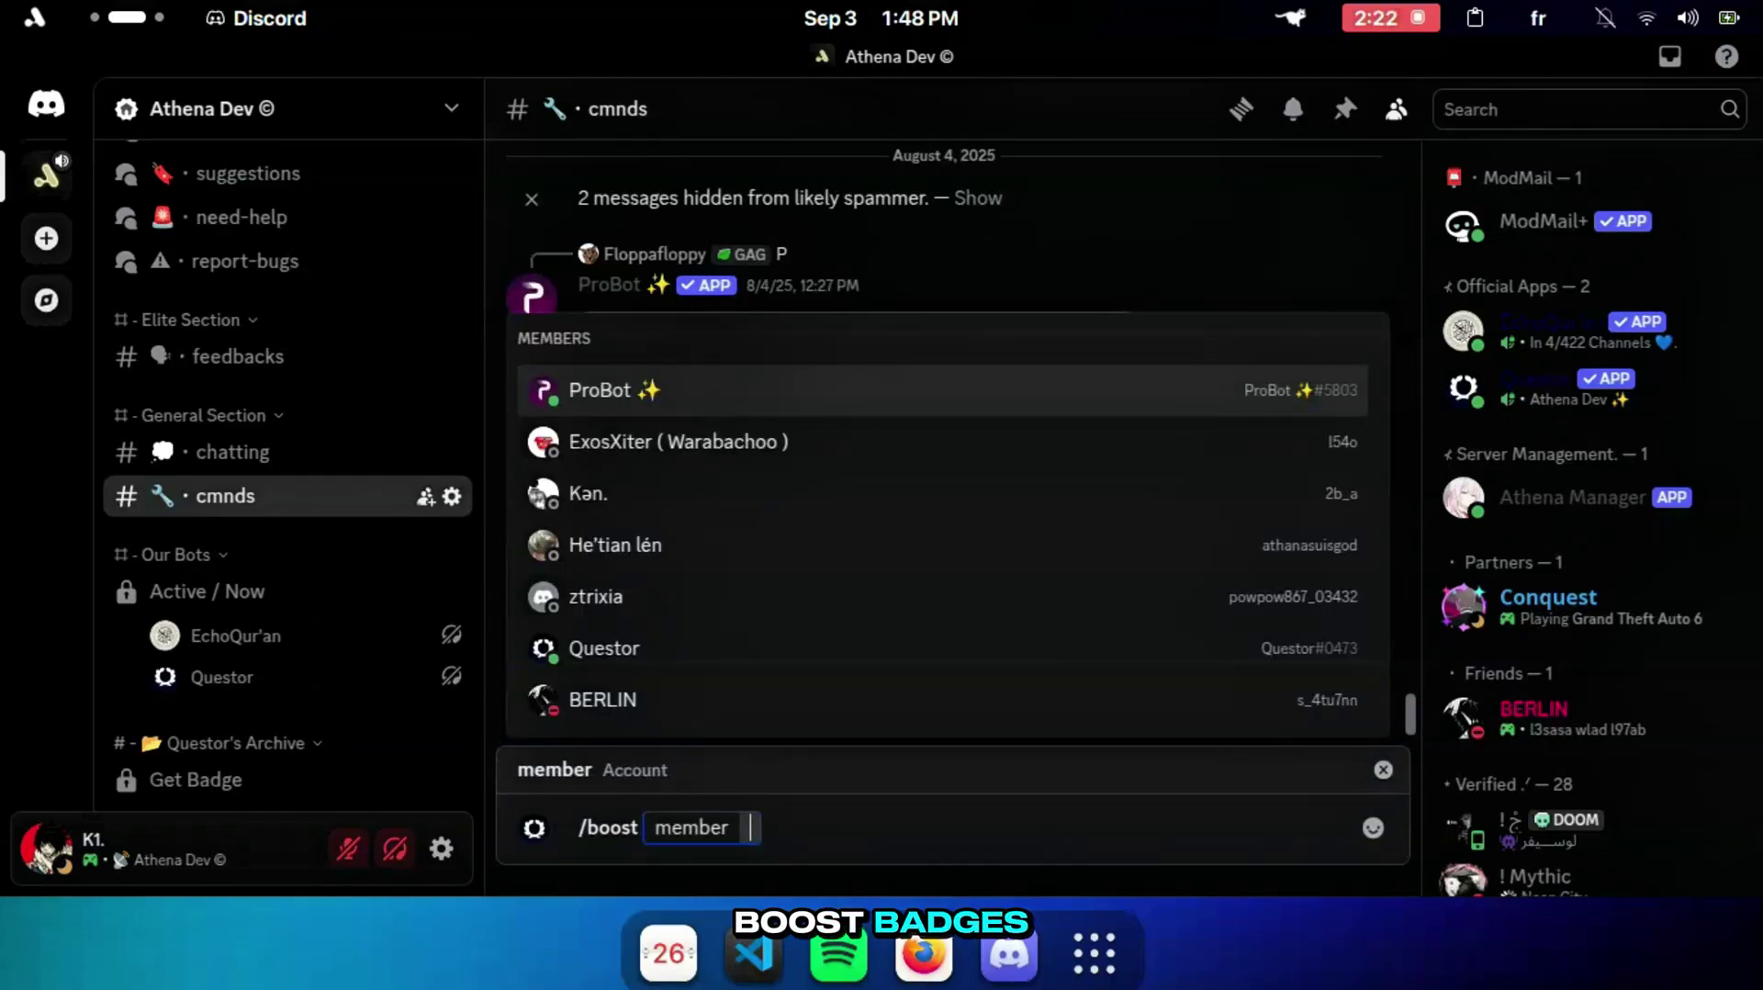
type("con")
key("Return")
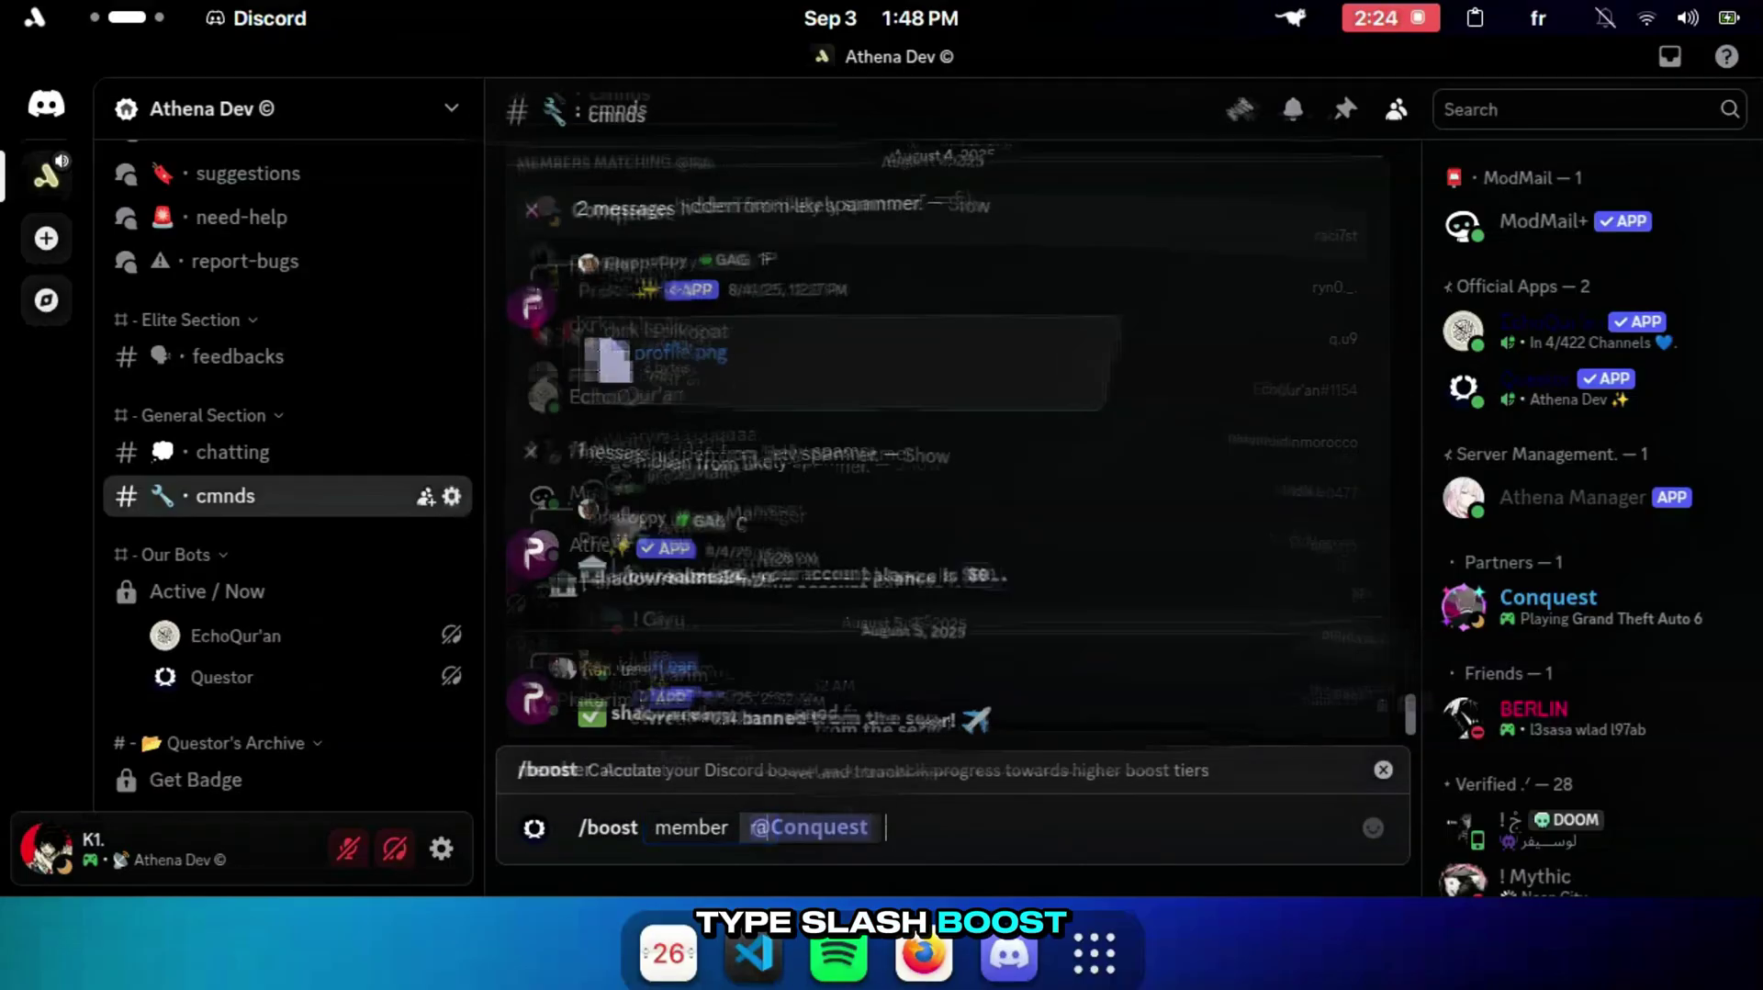
key("Return")
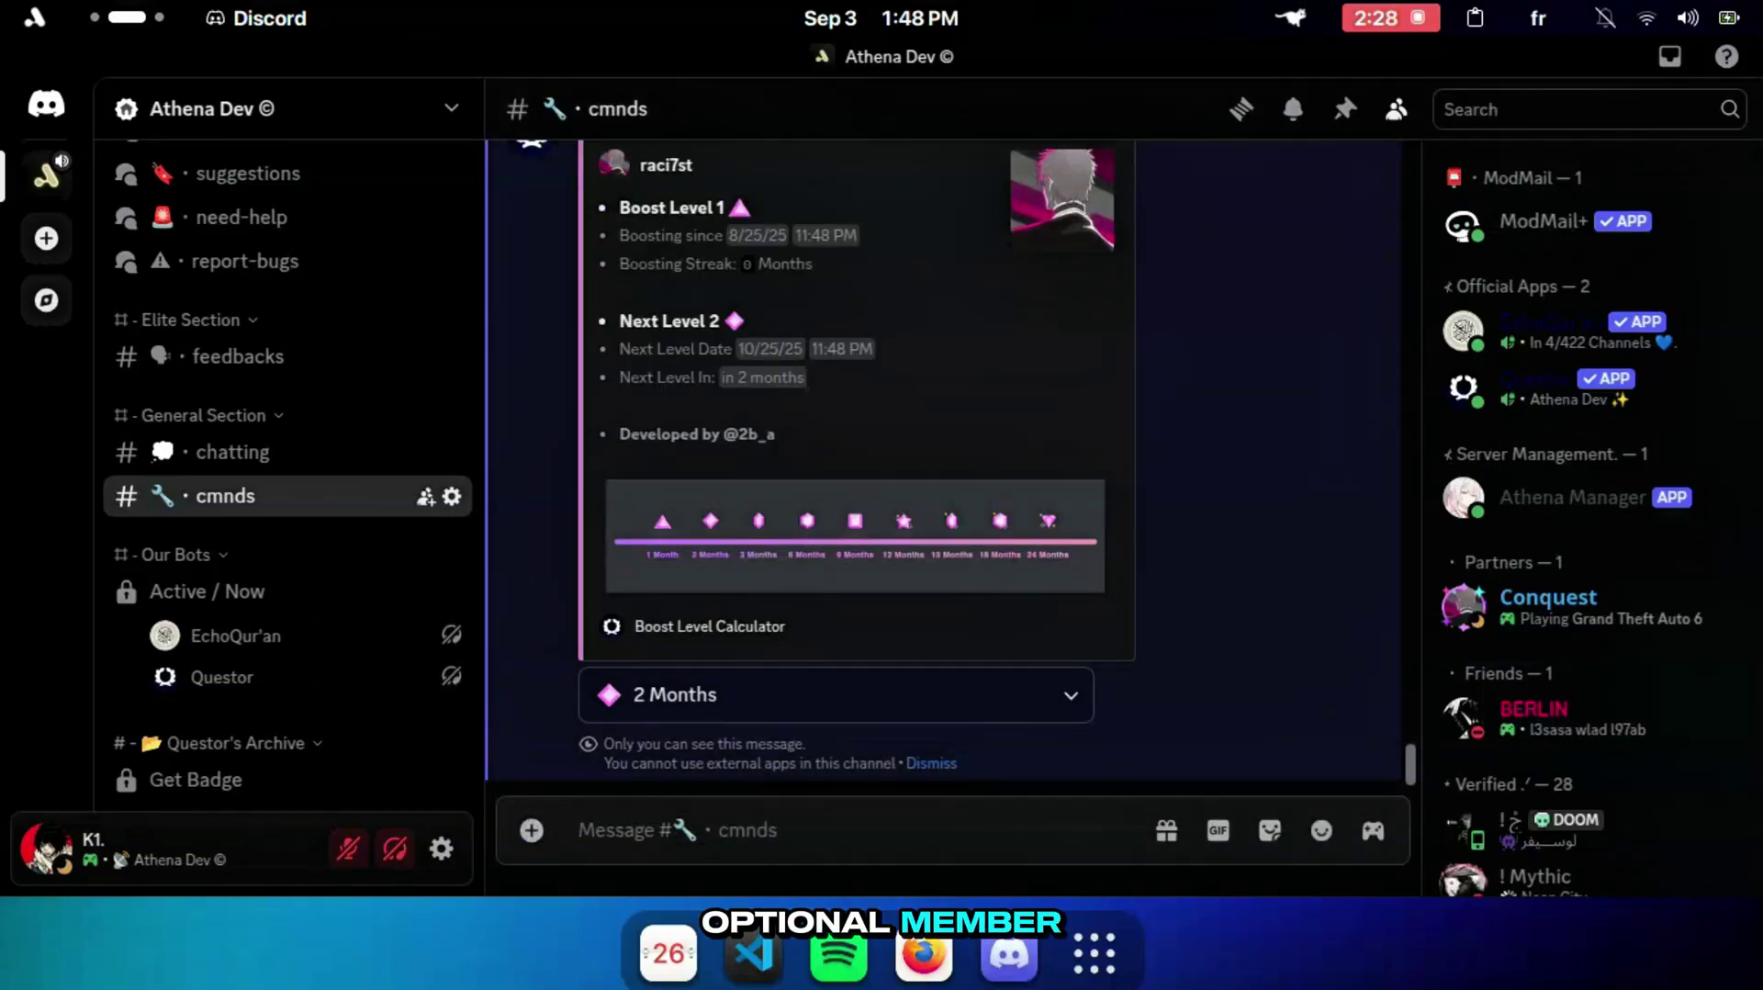
Set the boost target duration to 12 Months, then change it to 6 Months
left_click(836, 695)
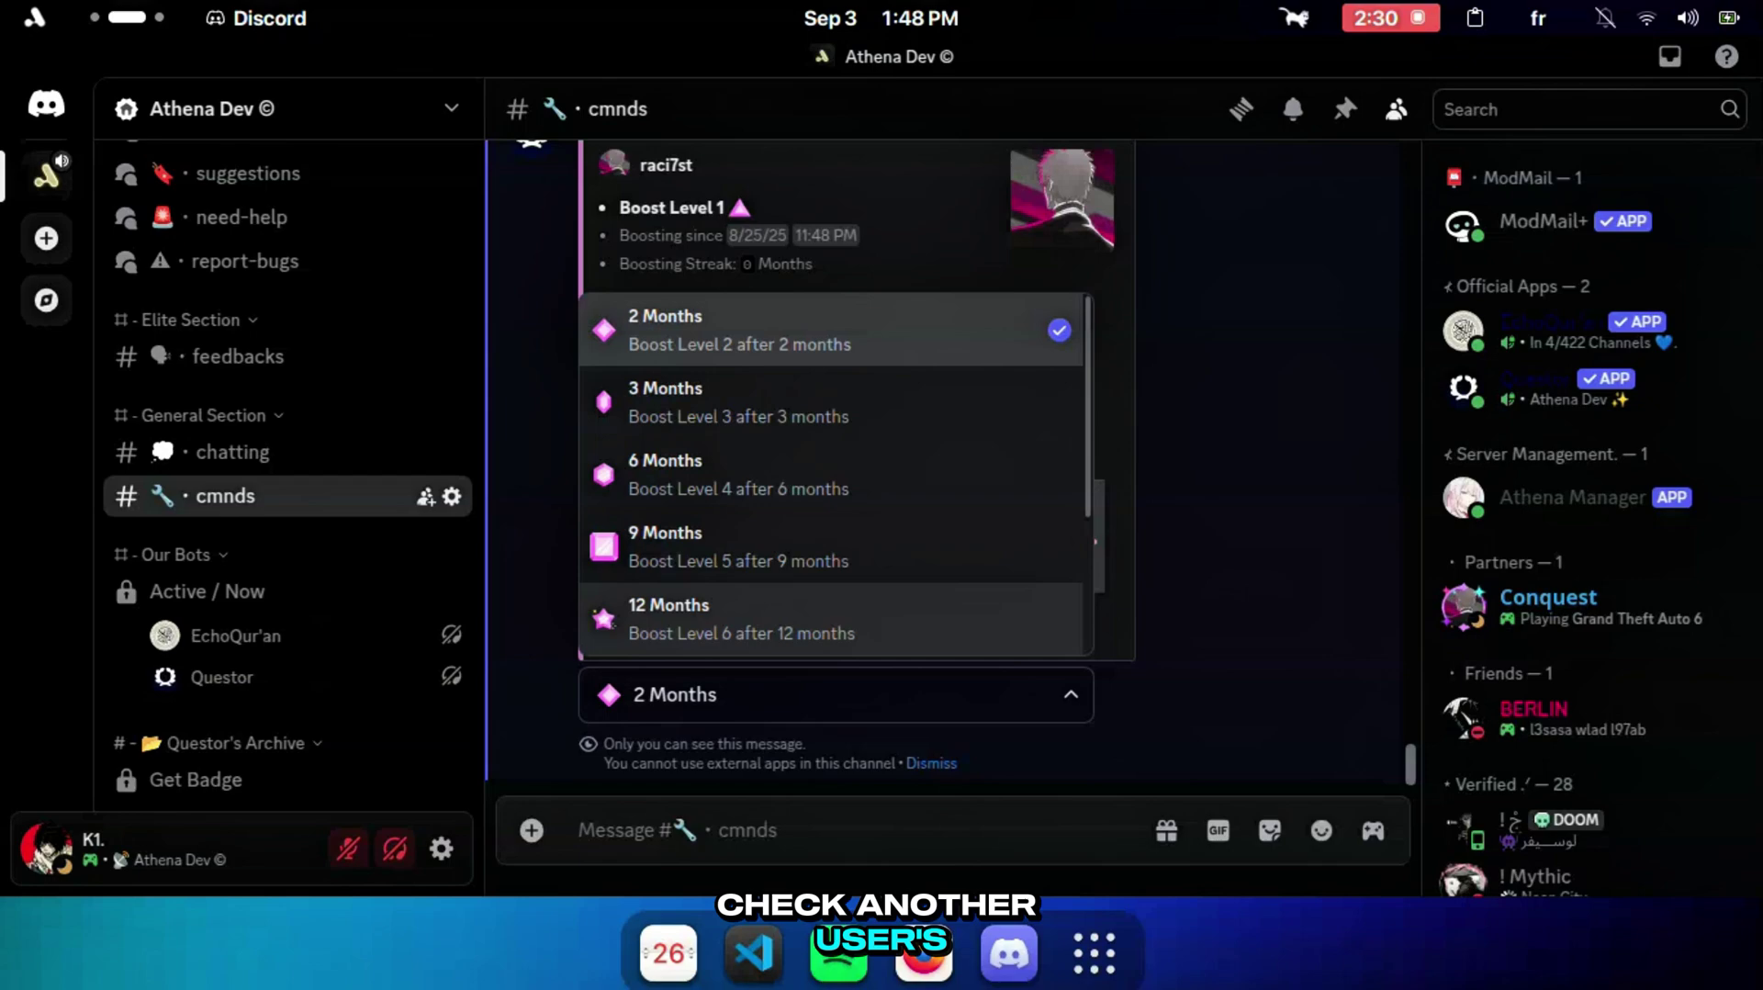
left_click(698, 608)
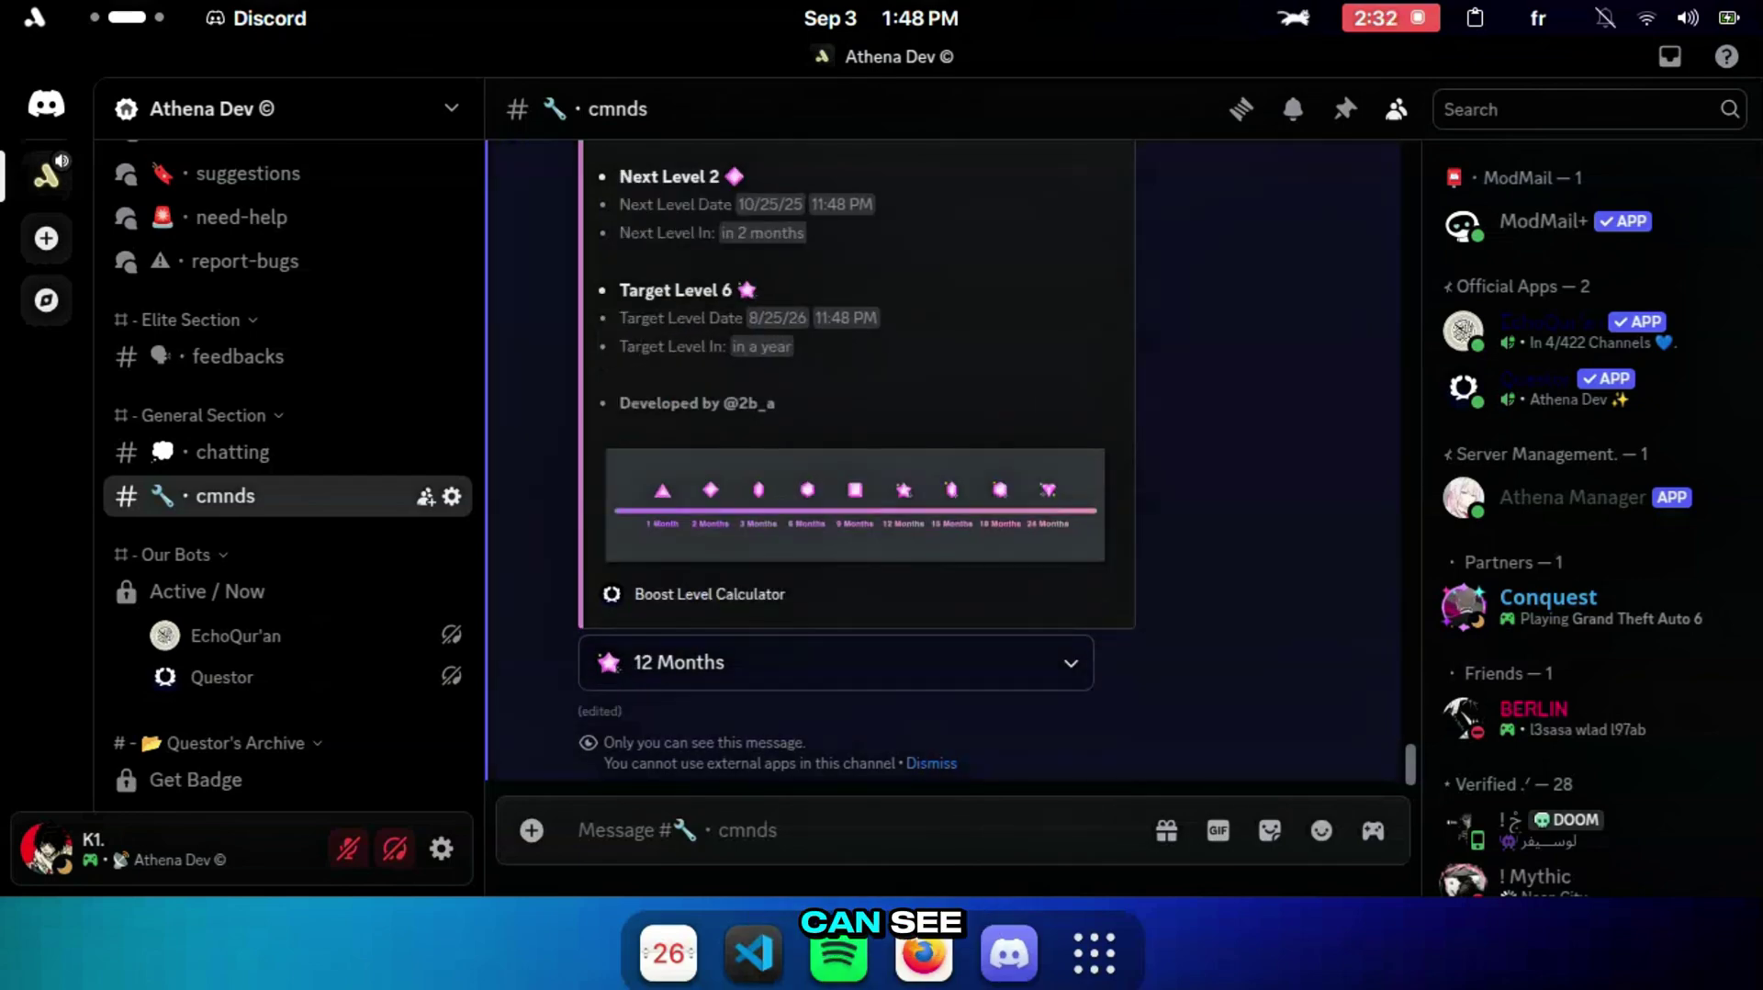
left_click(835, 663)
left_click(689, 441)
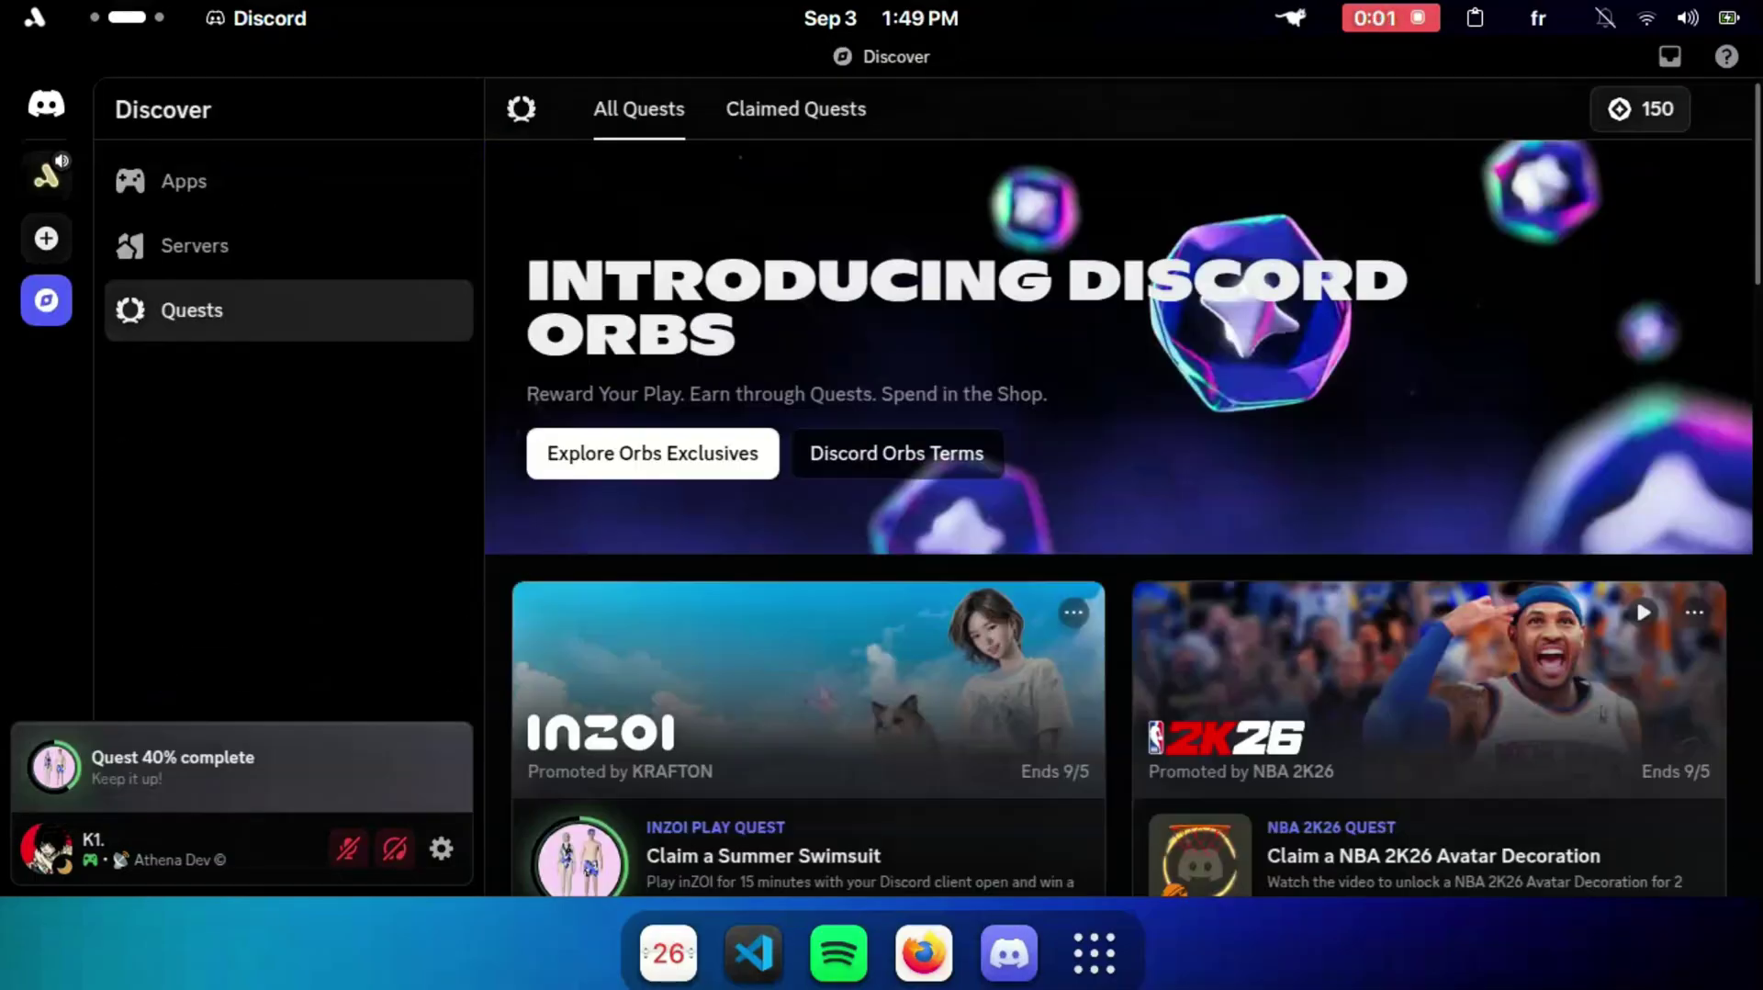
Close the NBA 2K26 quest video and submit the quest command with the account token
scroll(1636, 593, "down", 5)
scroll(1118, 527, "up", 1)
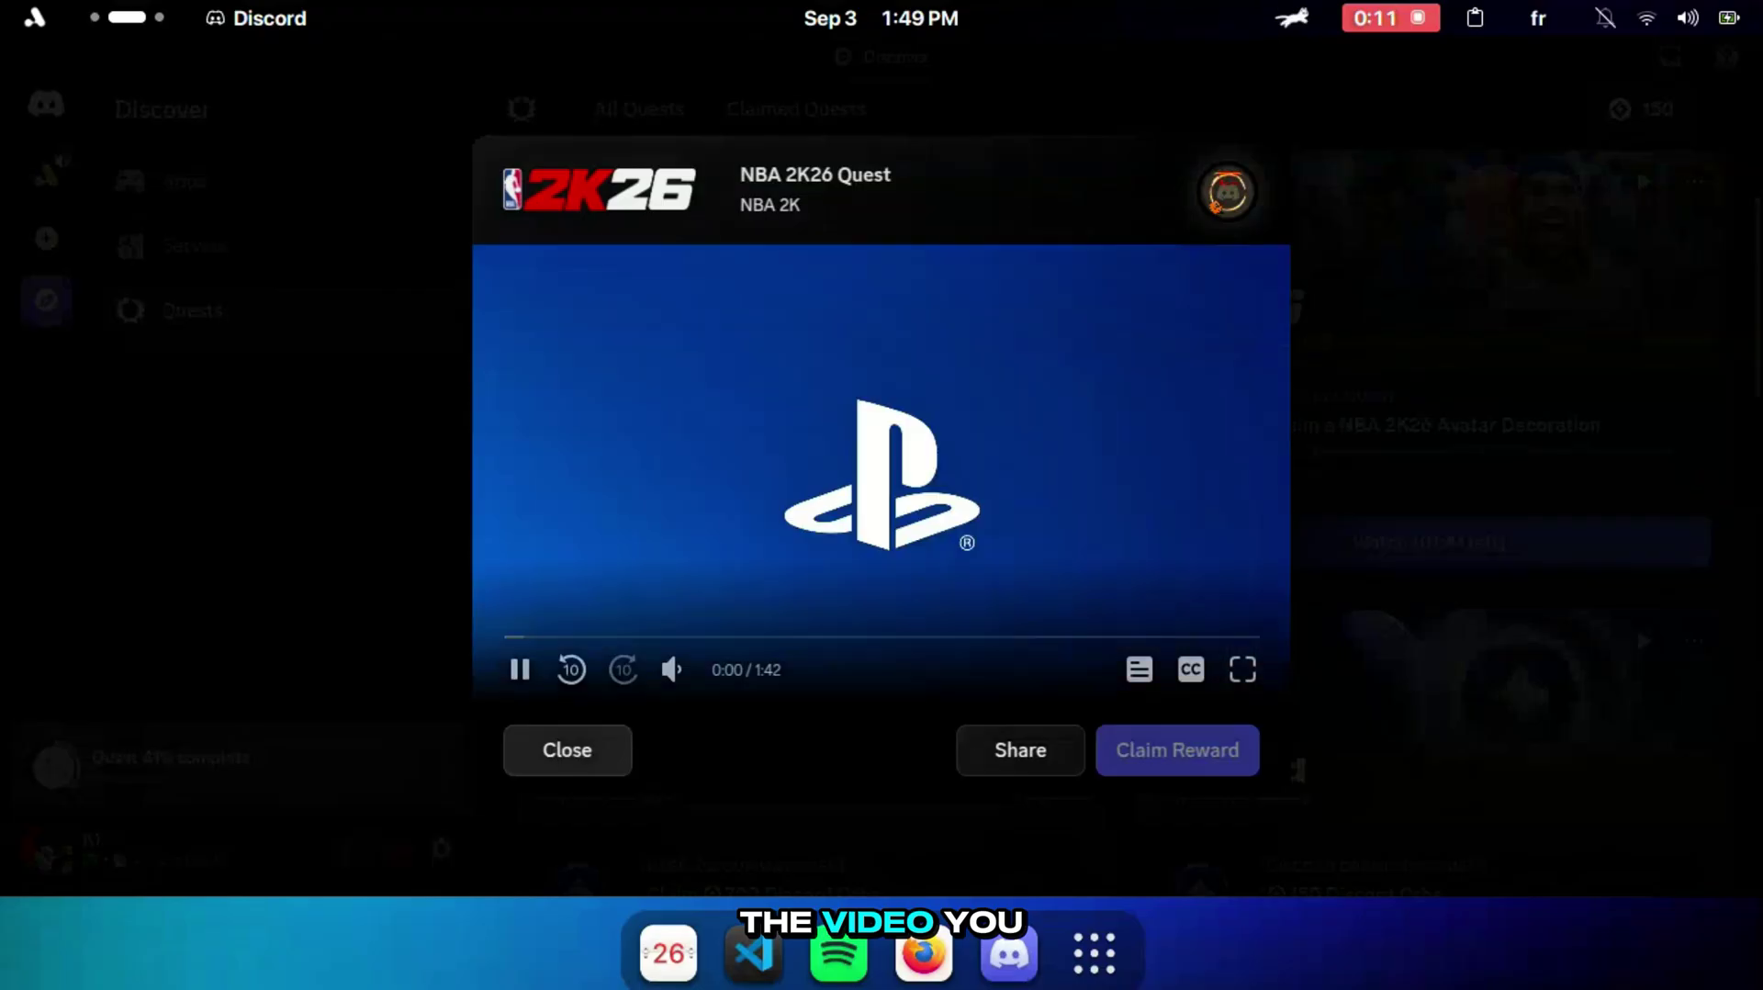
left_click(1637, 624)
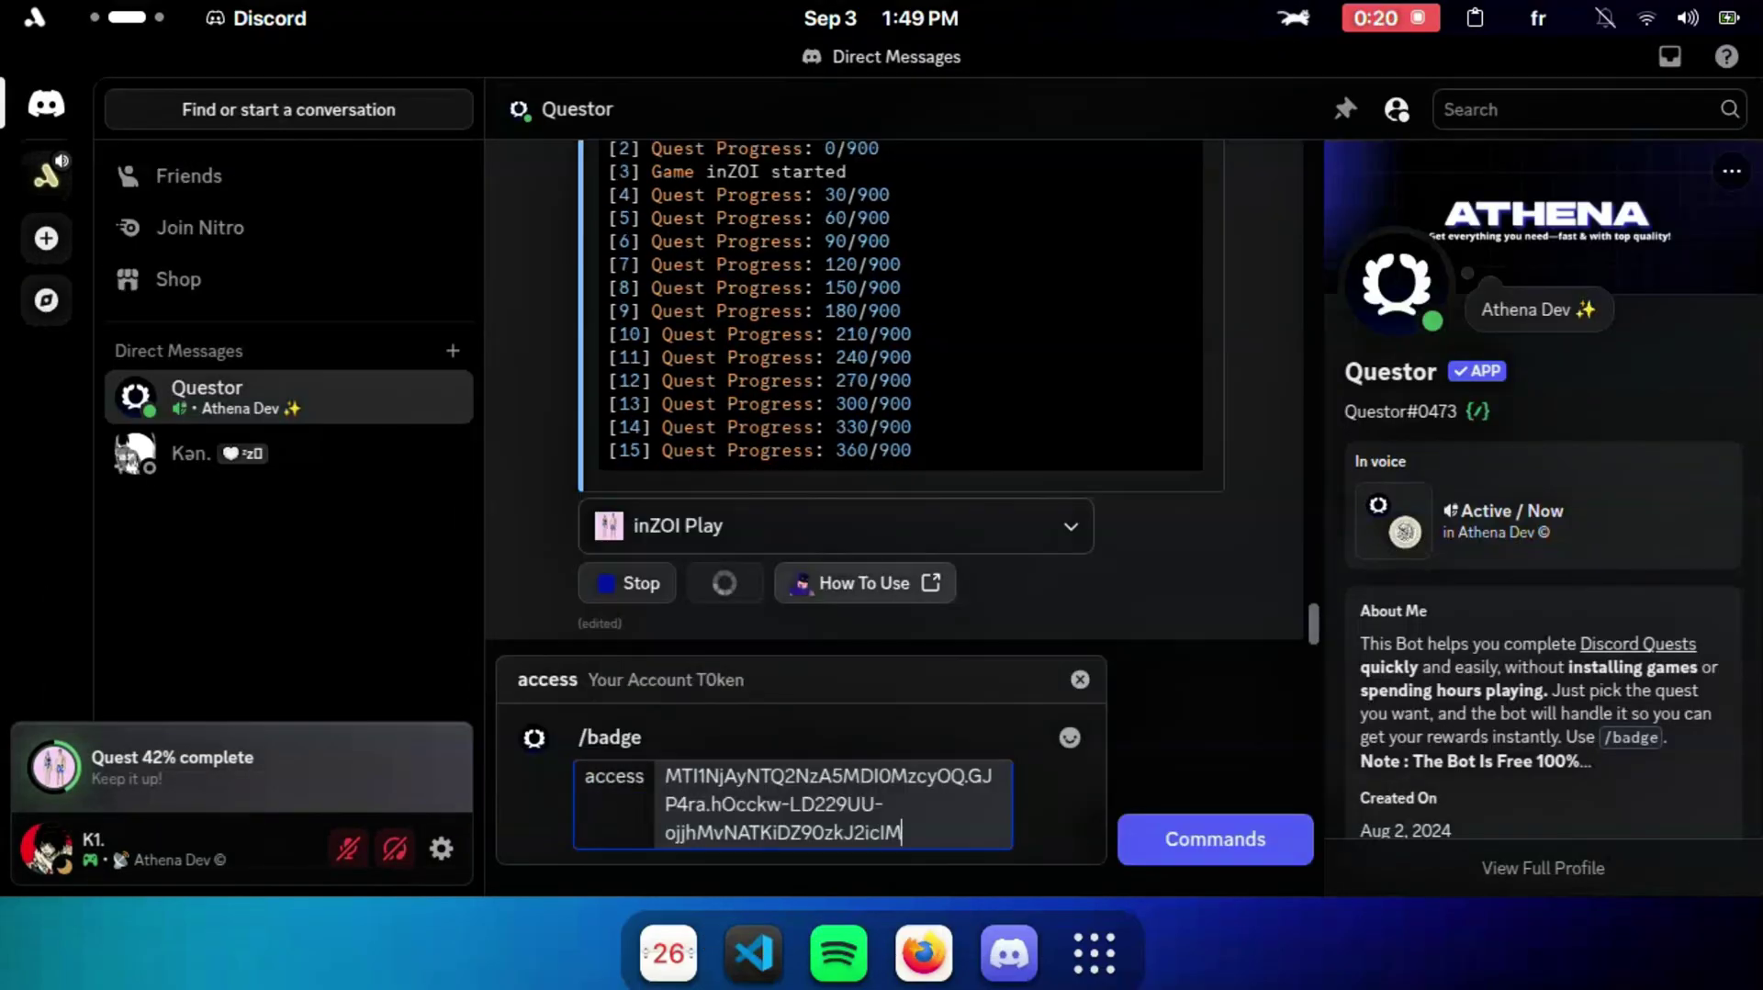
key("Return")
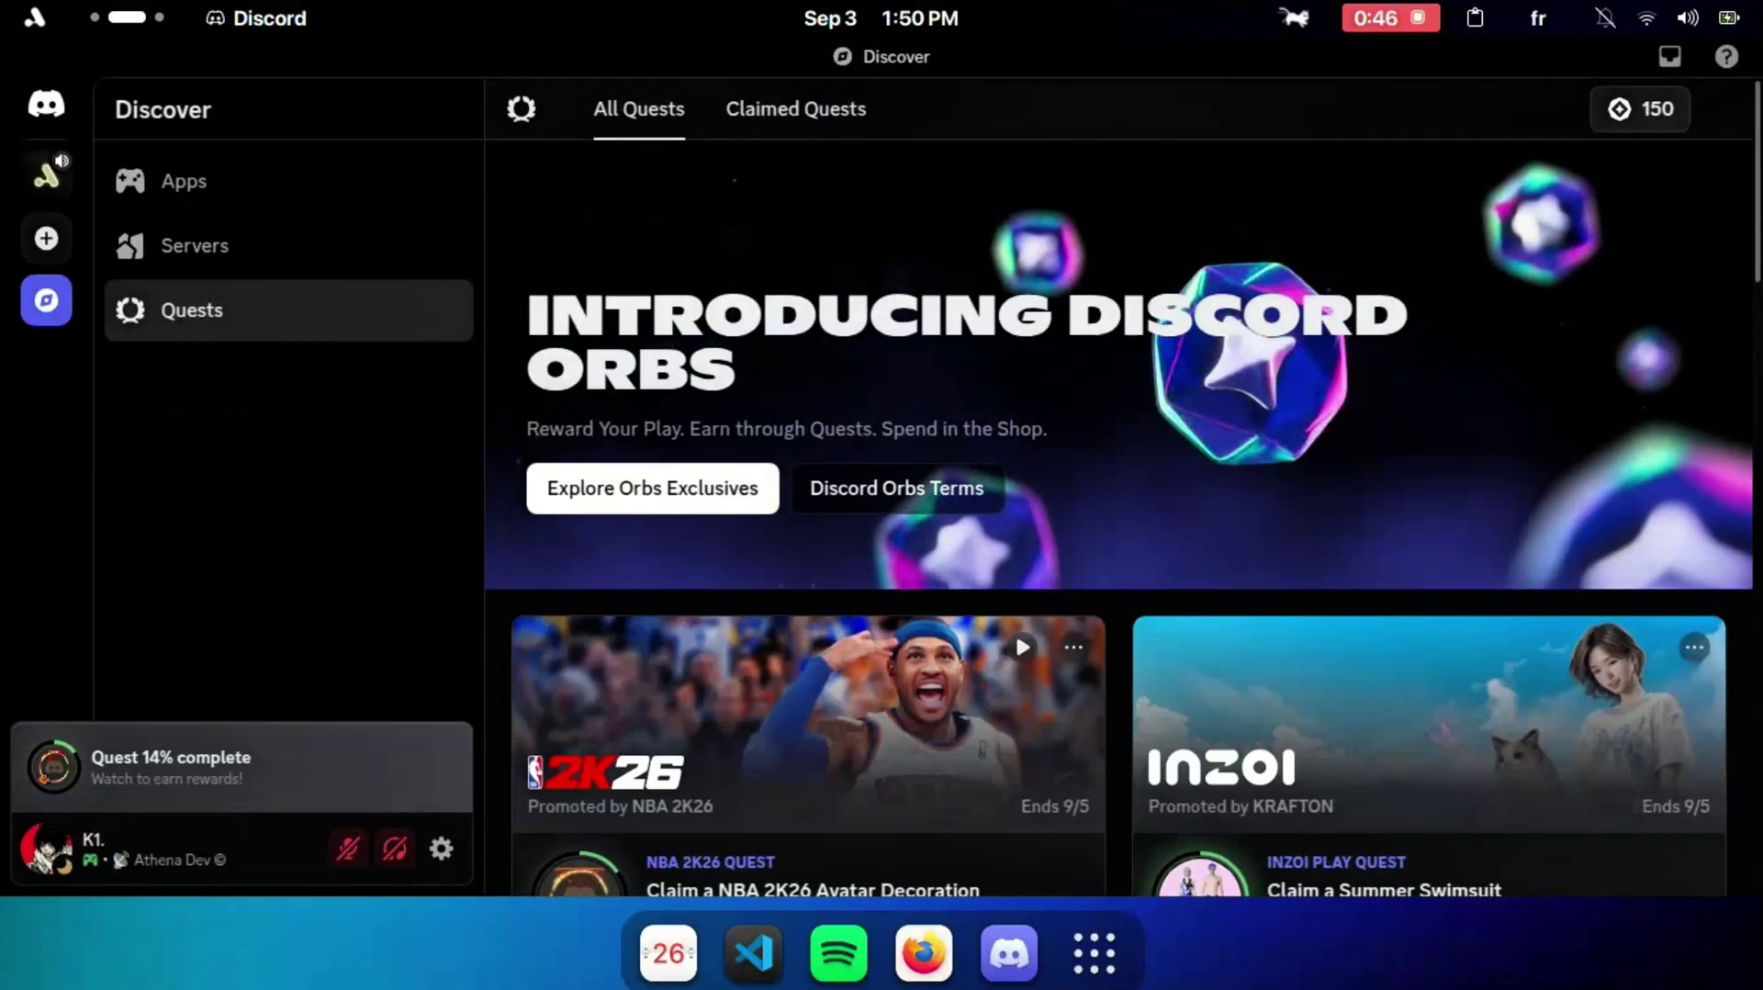
scroll(1016, 436, "down", 10)
scroll(1016, 436, "up", 7)
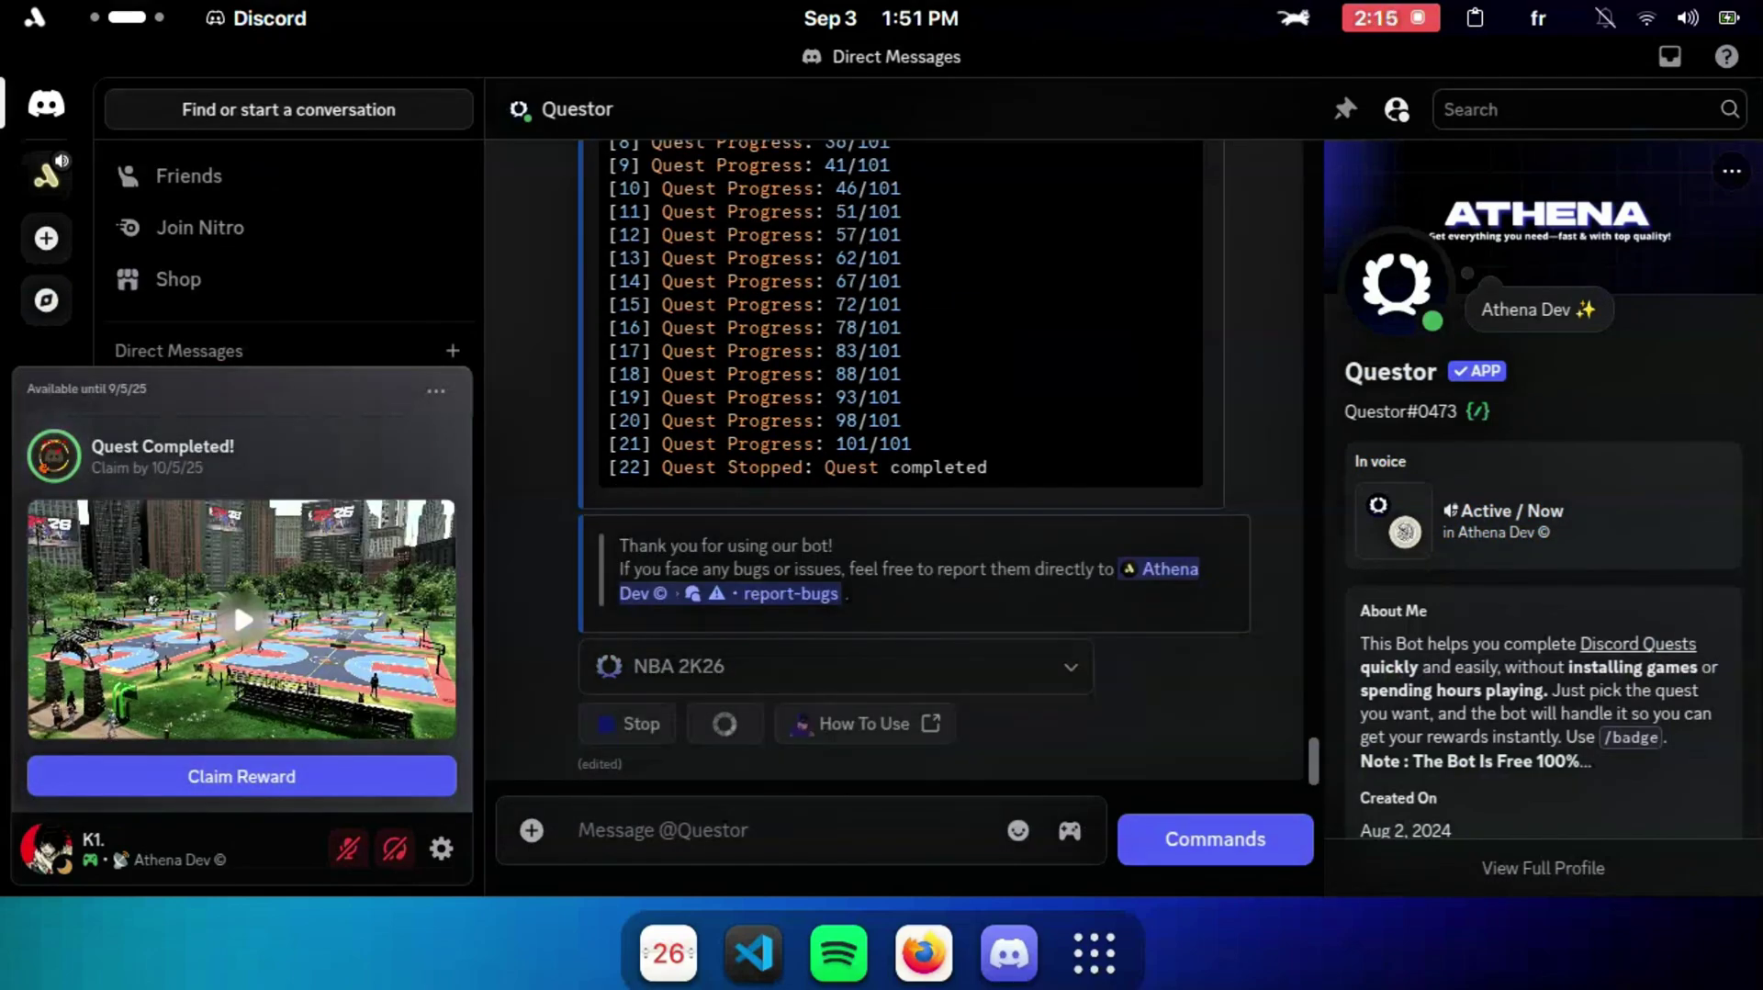
Claim the inZOI quest reward, solve the tile captcha, and copy the Summer Swimsuit code
left_click(242, 776)
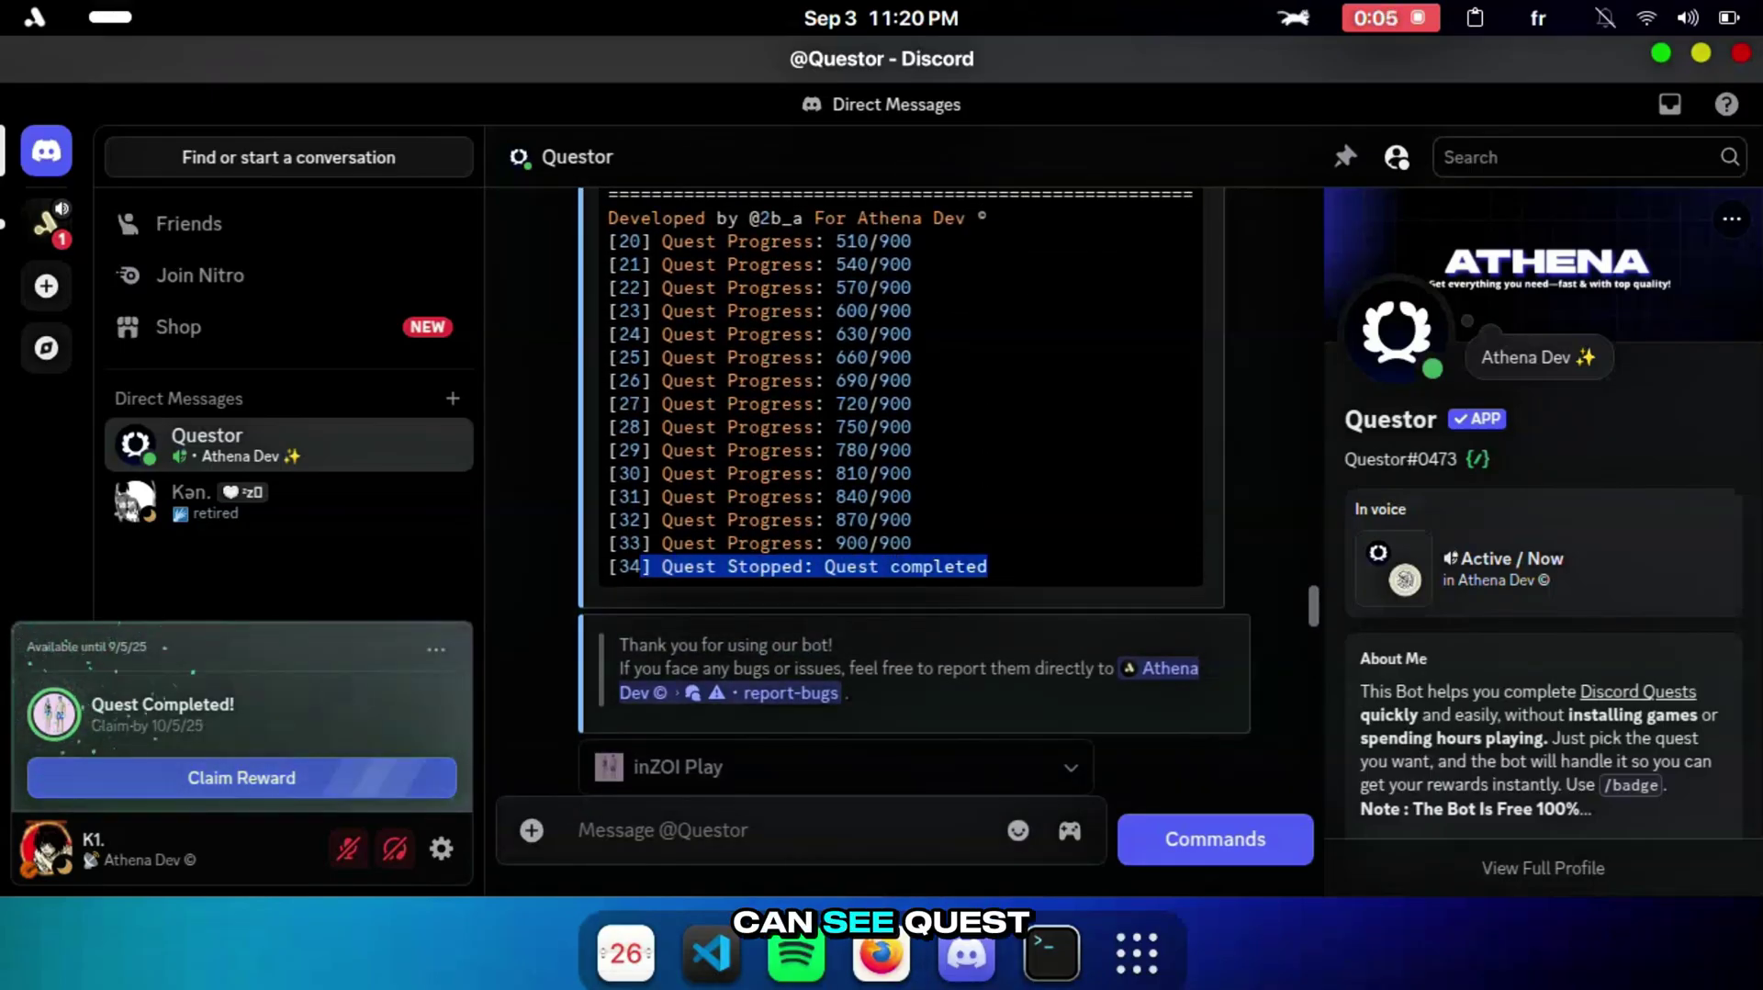
left_click(241, 777)
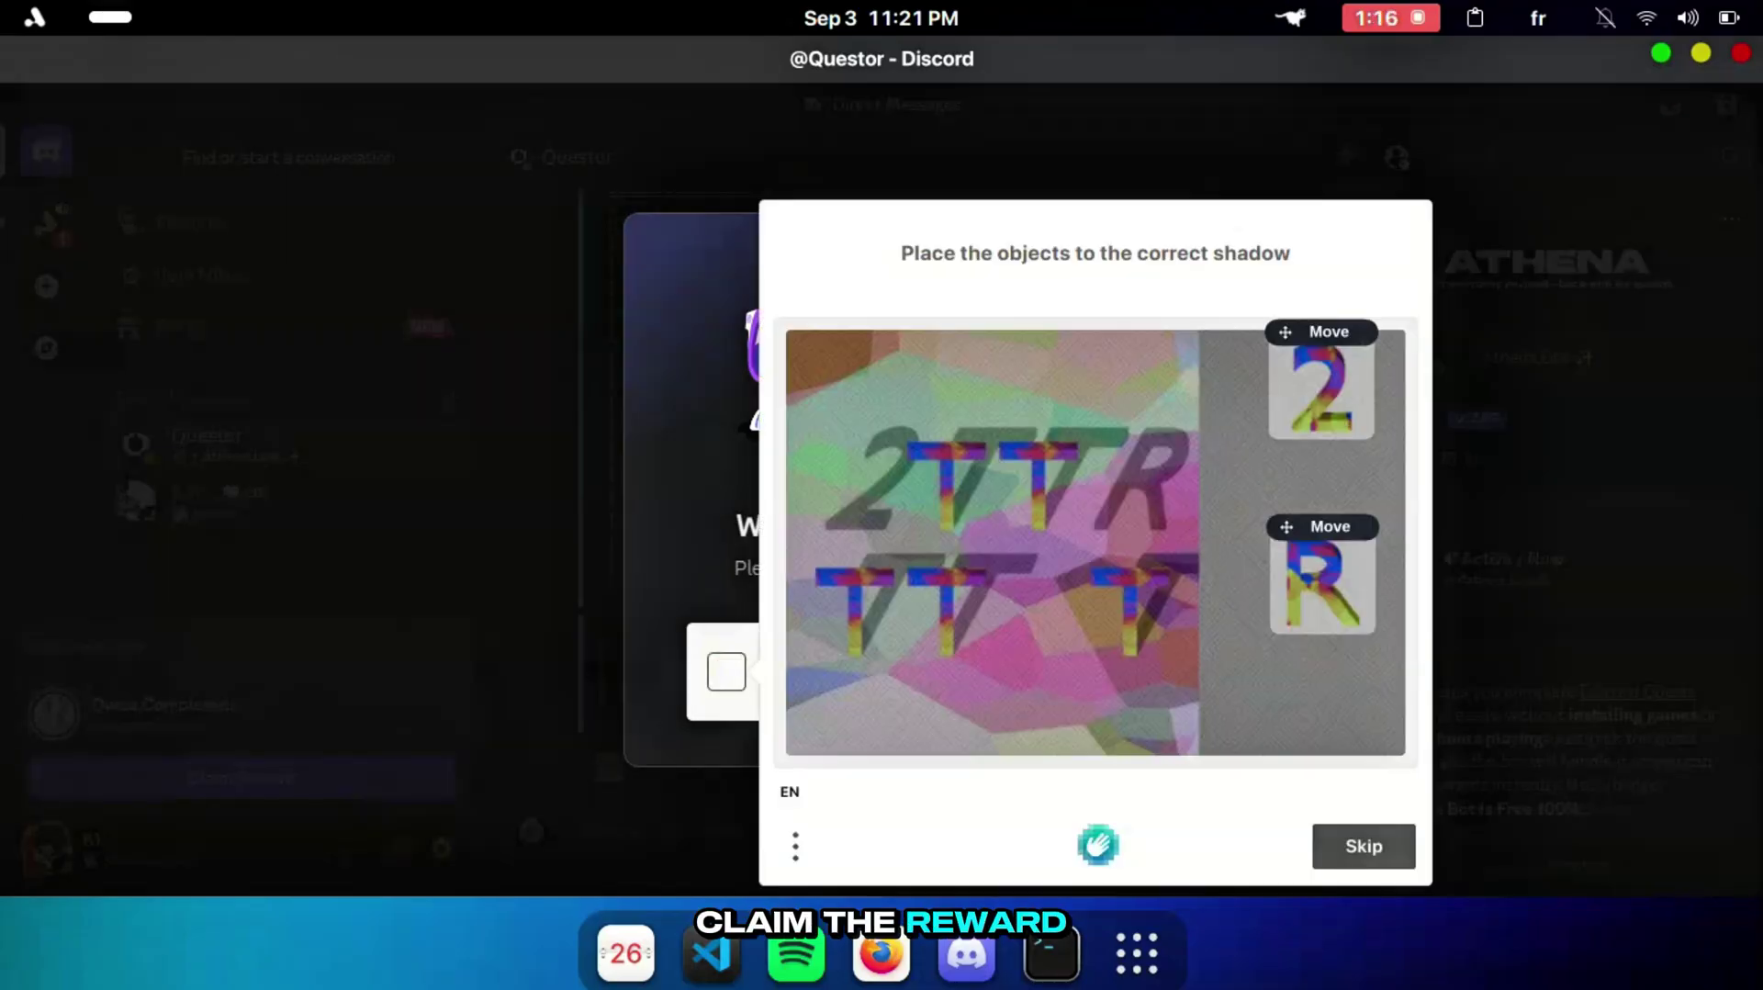
mouse_move(1321, 391)
left_mouse_down()
mouse_move(845, 521)
mouse_move(882, 480)
left_mouse_up()
left_click_drag(1323, 581, 1162, 477)
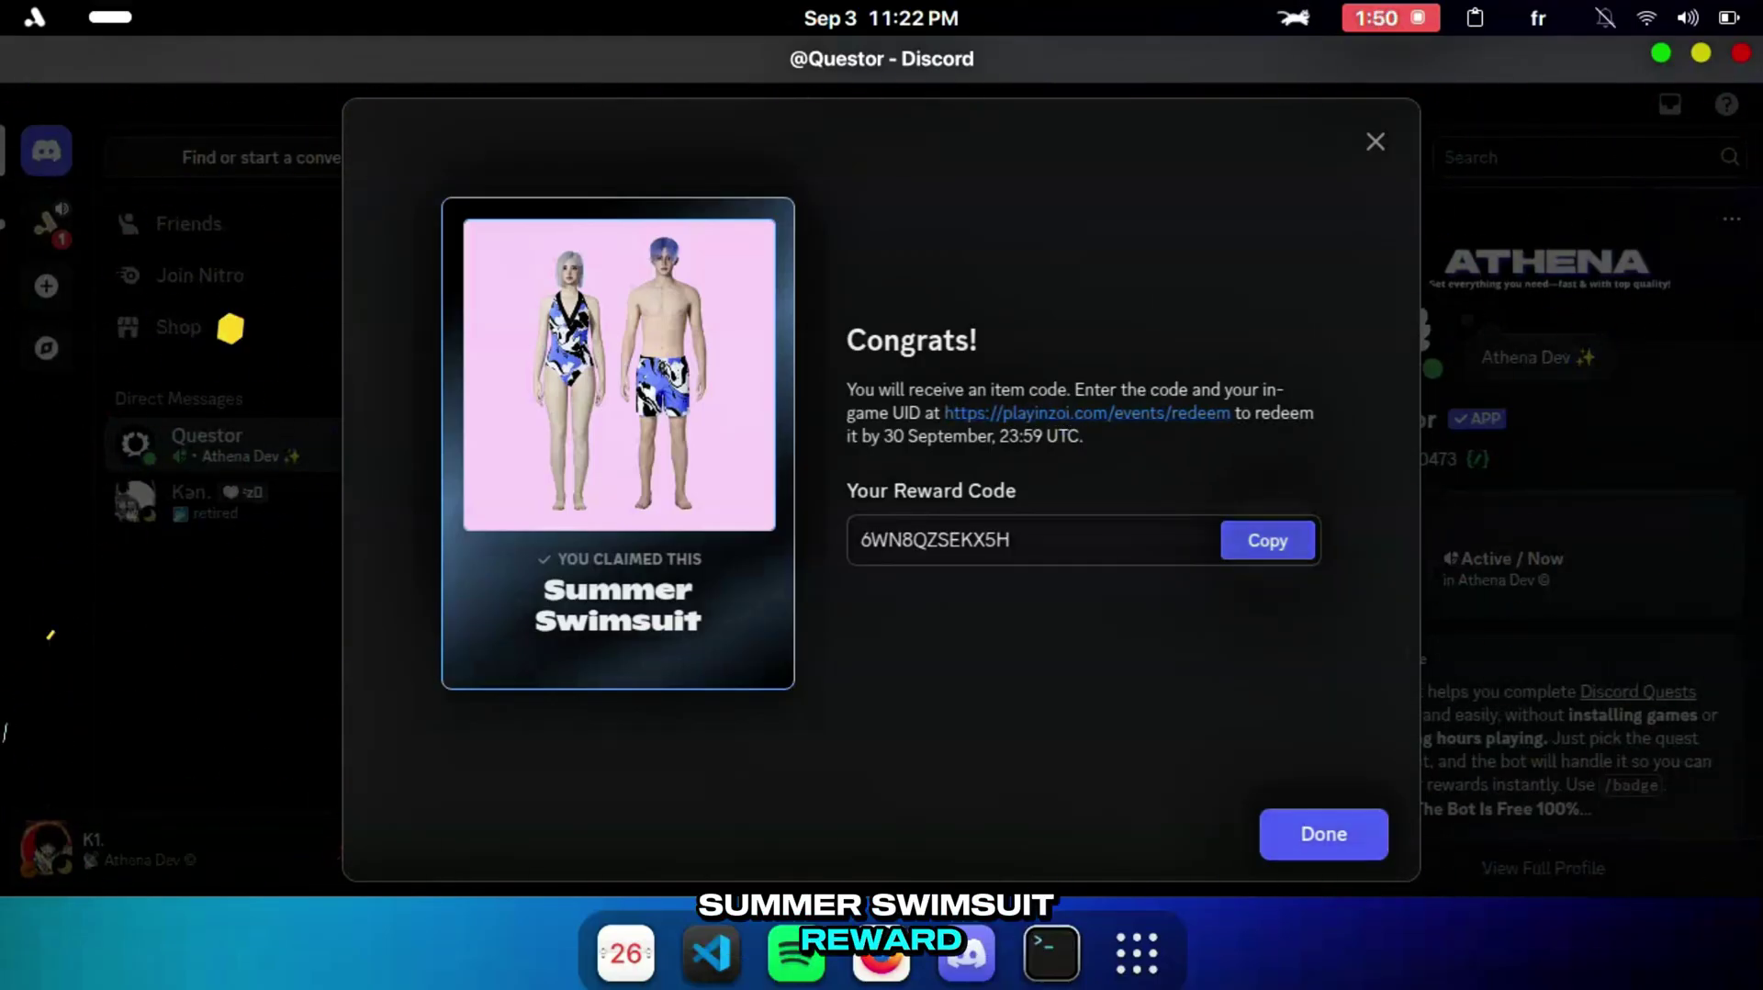
left_click(1267, 540)
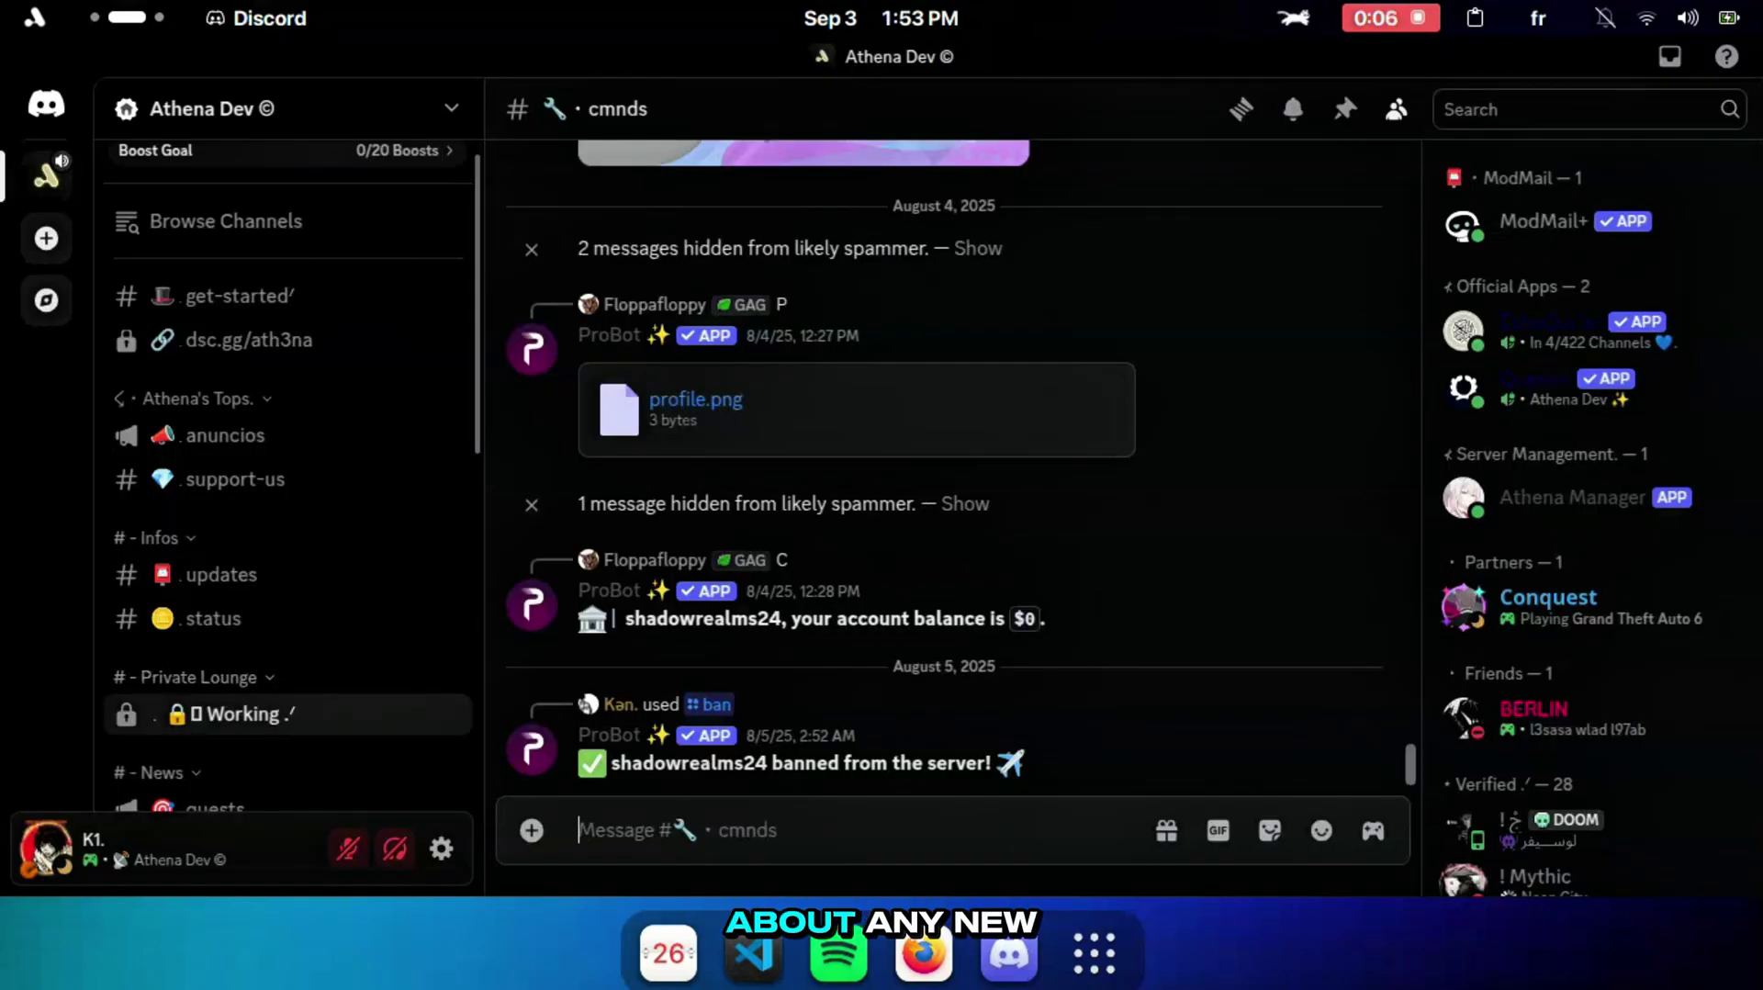
Scroll through the quests announcement channel, then switch to get-started with its notification roles
scroll(285, 551, "down", 2)
left_click(215, 736)
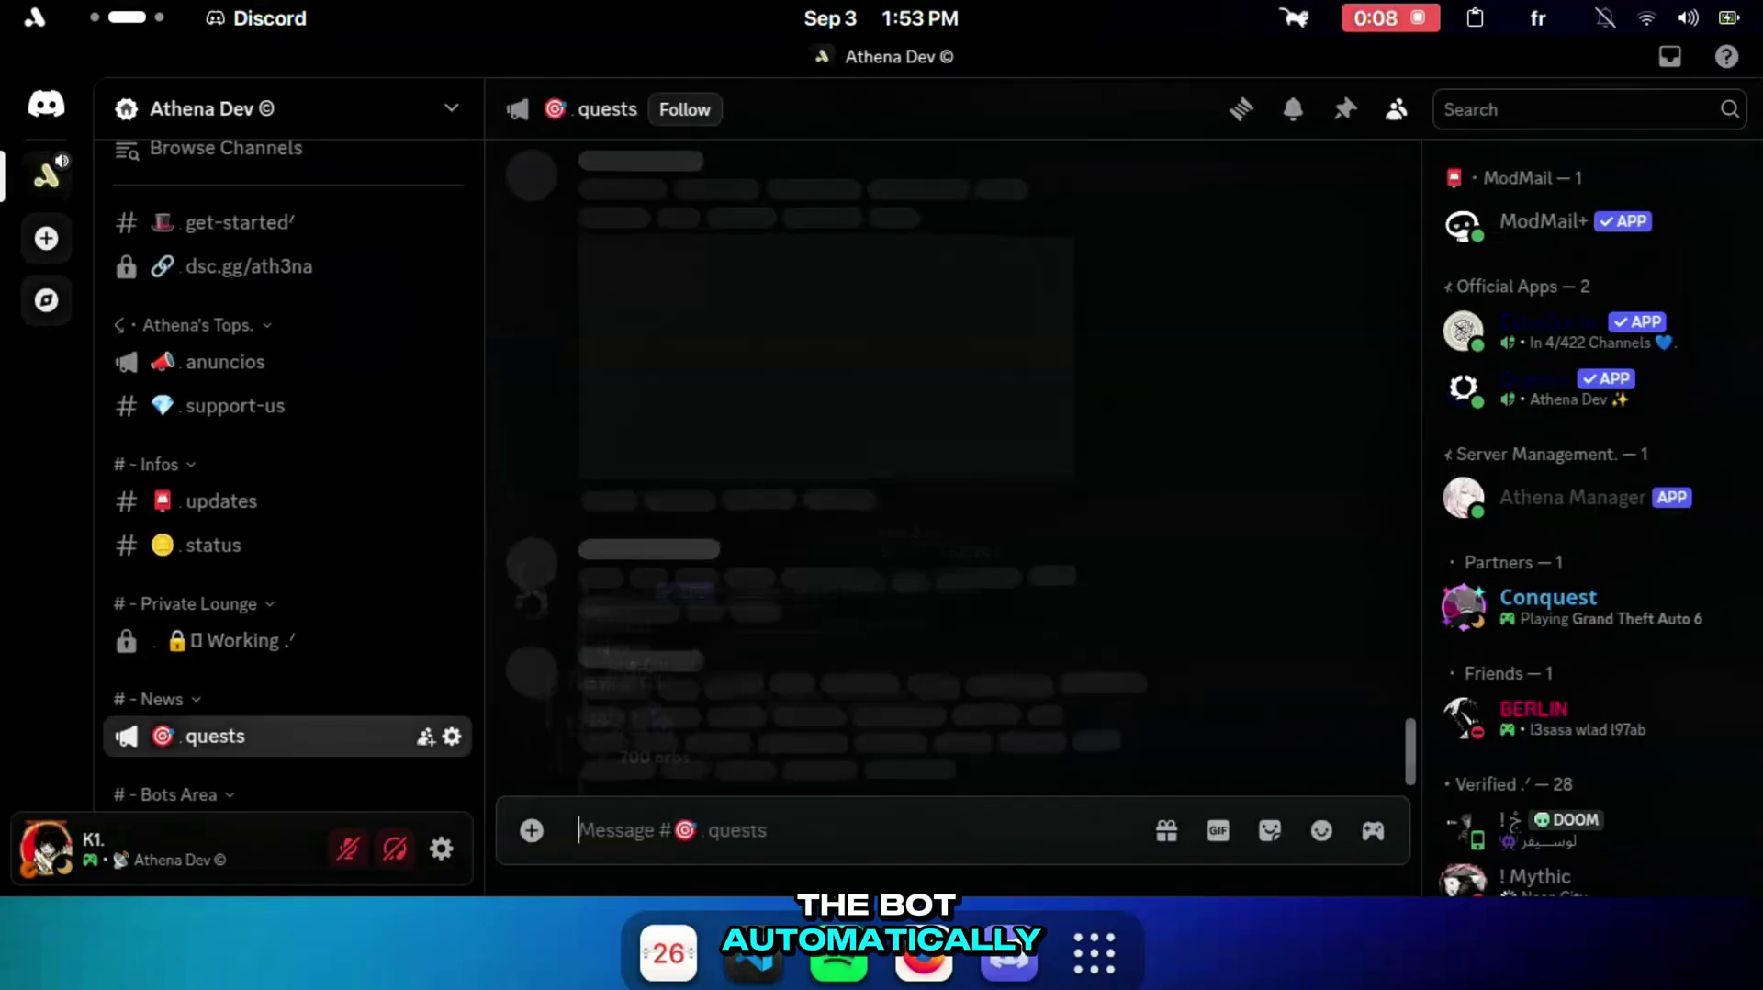
scroll(946, 459, "up", 5)
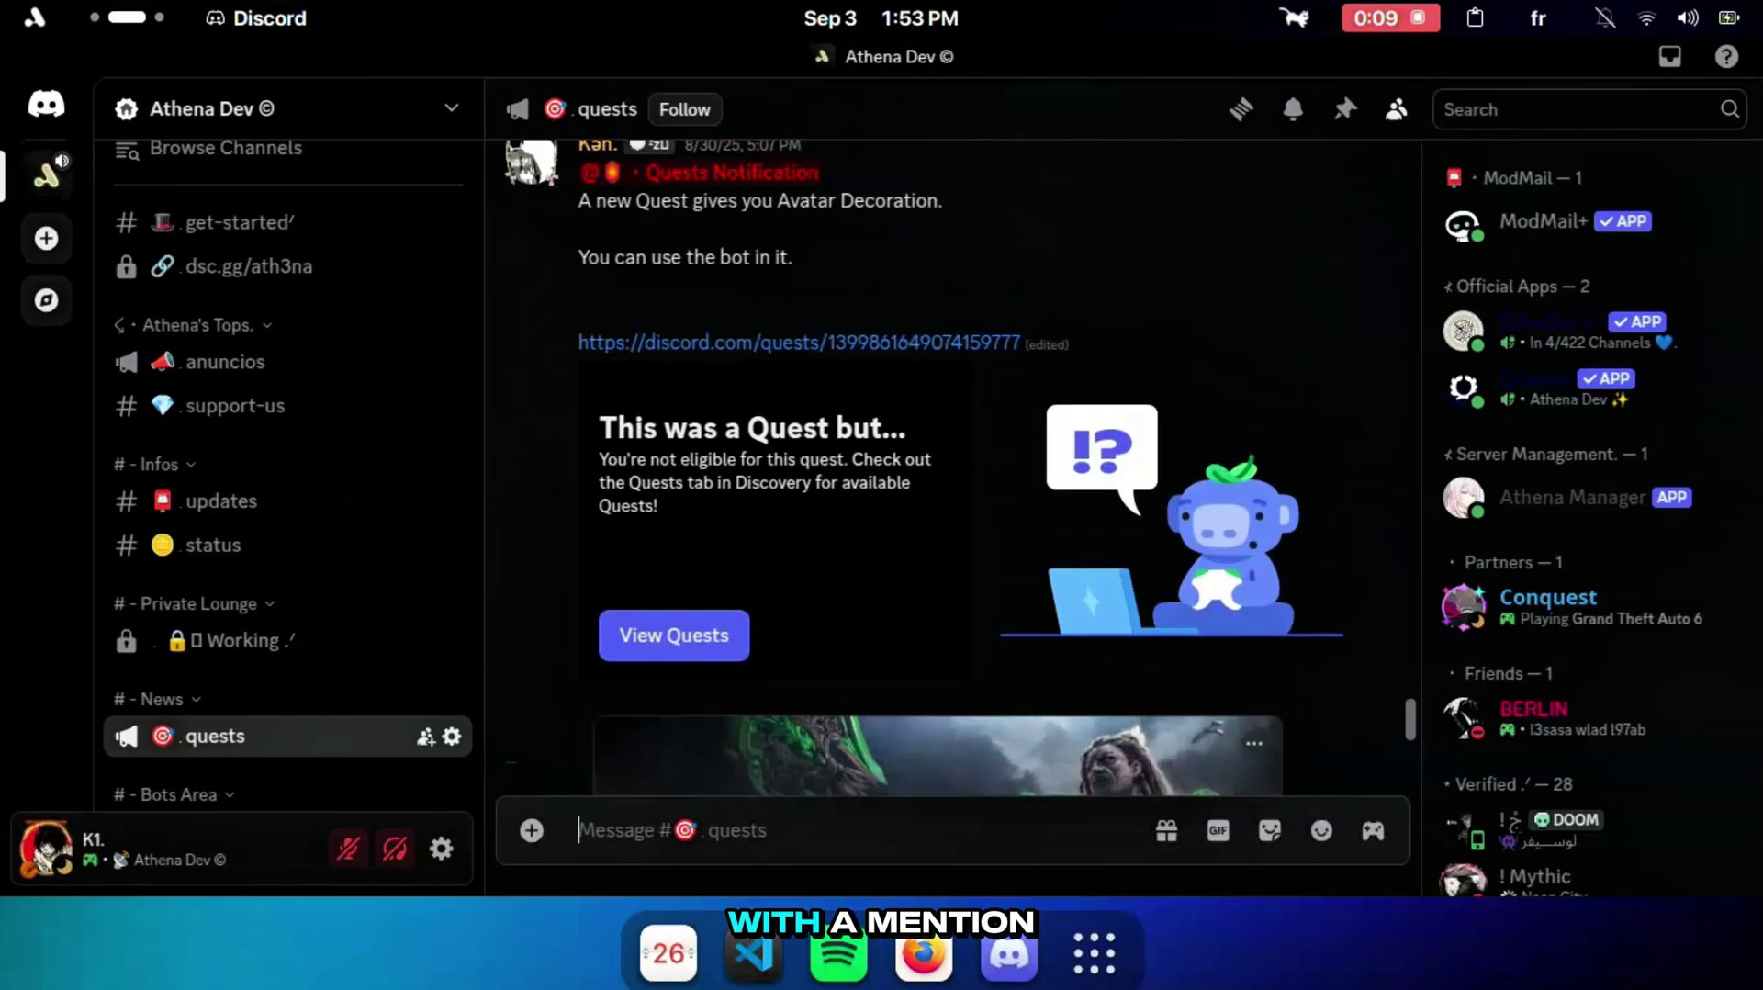
scroll(946, 459, "up", 10)
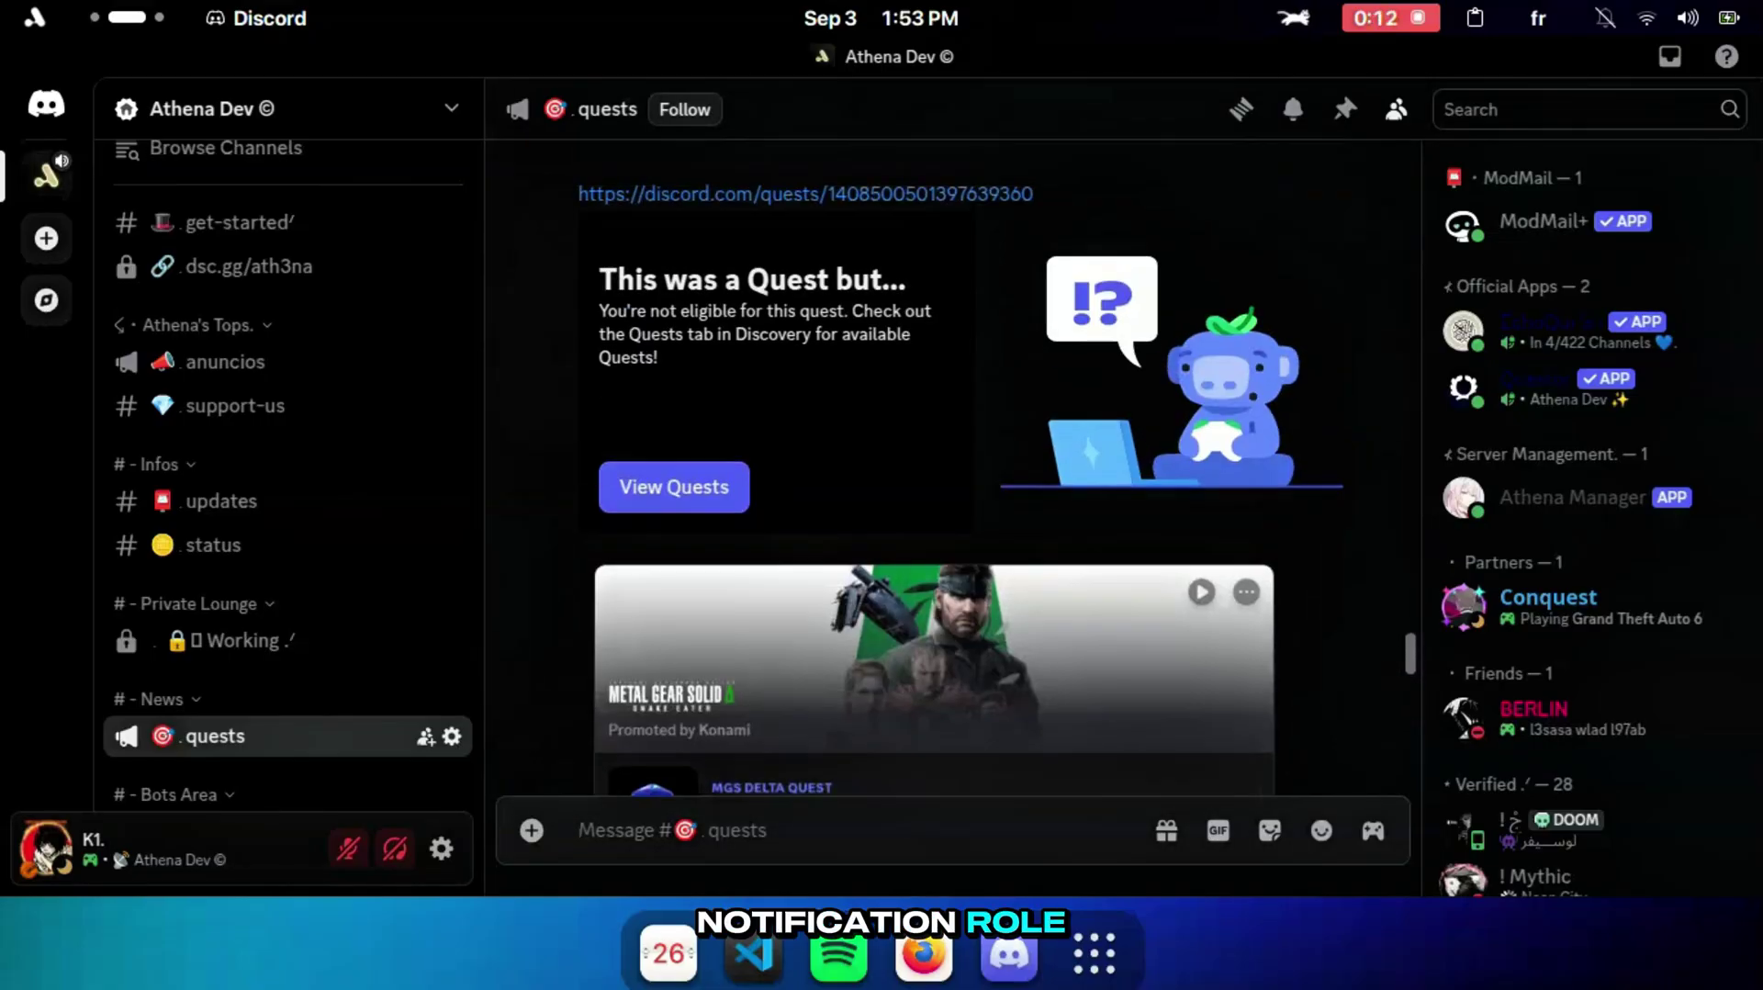
scroll(946, 460, "up", 10)
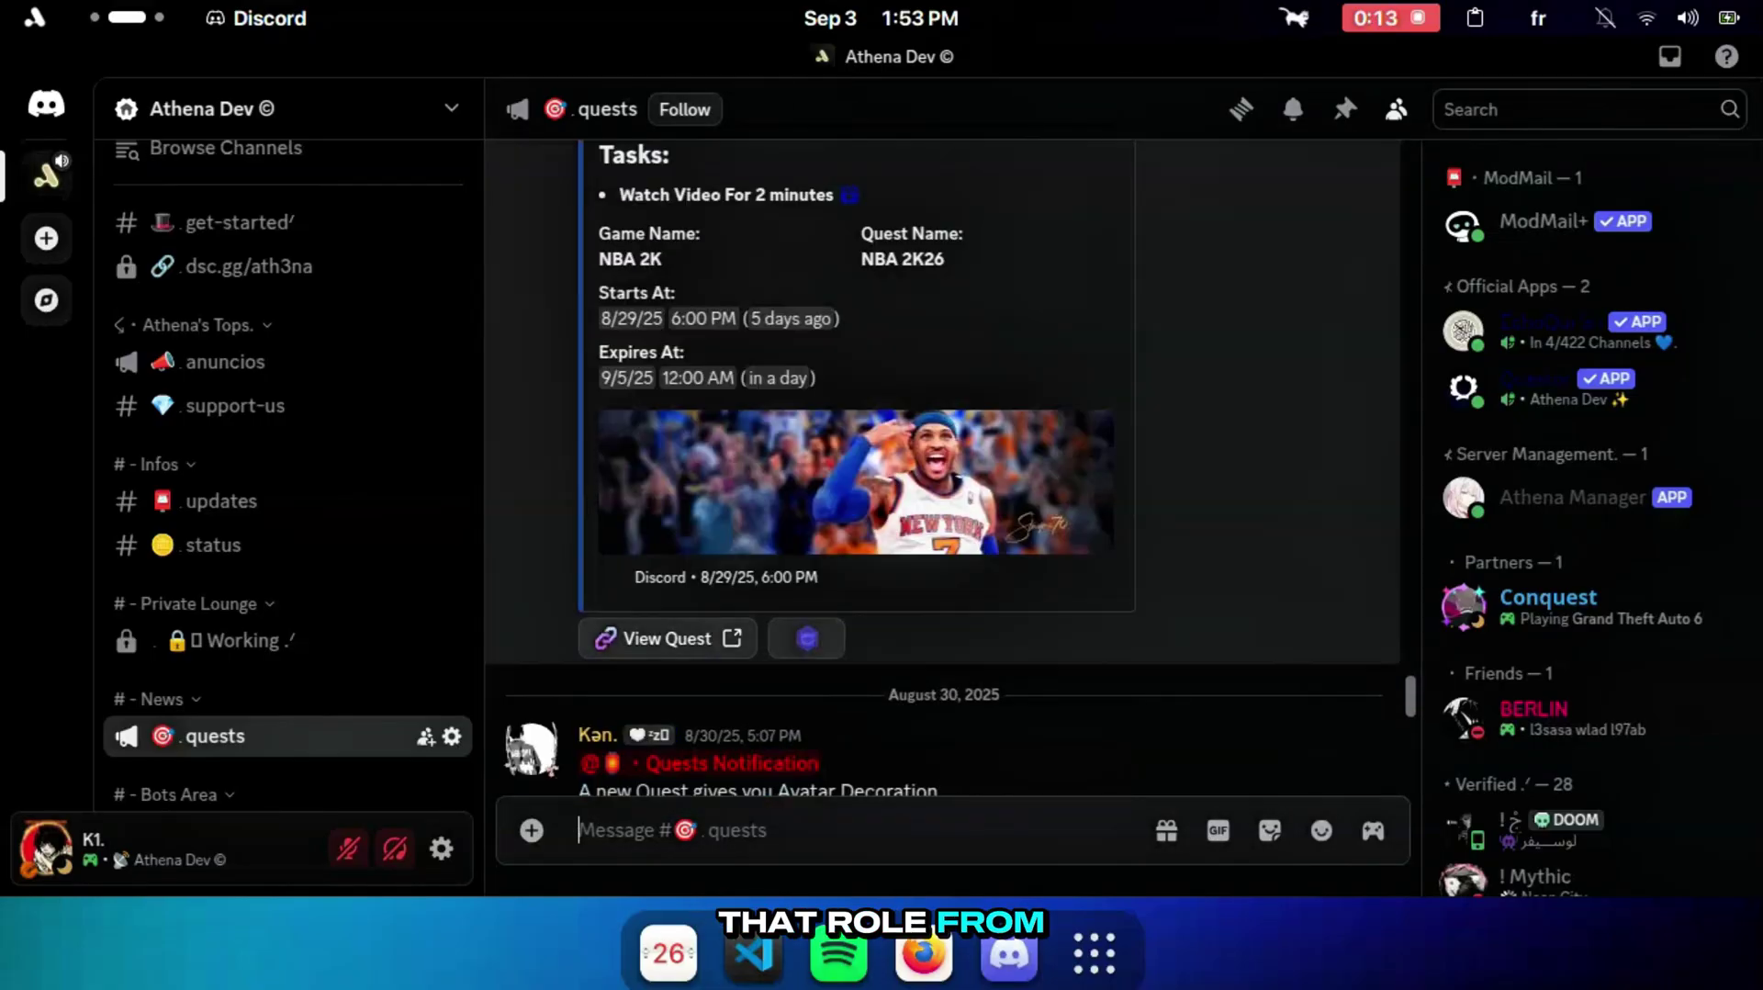
scroll(285, 459, "up", 3)
left_click(239, 324)
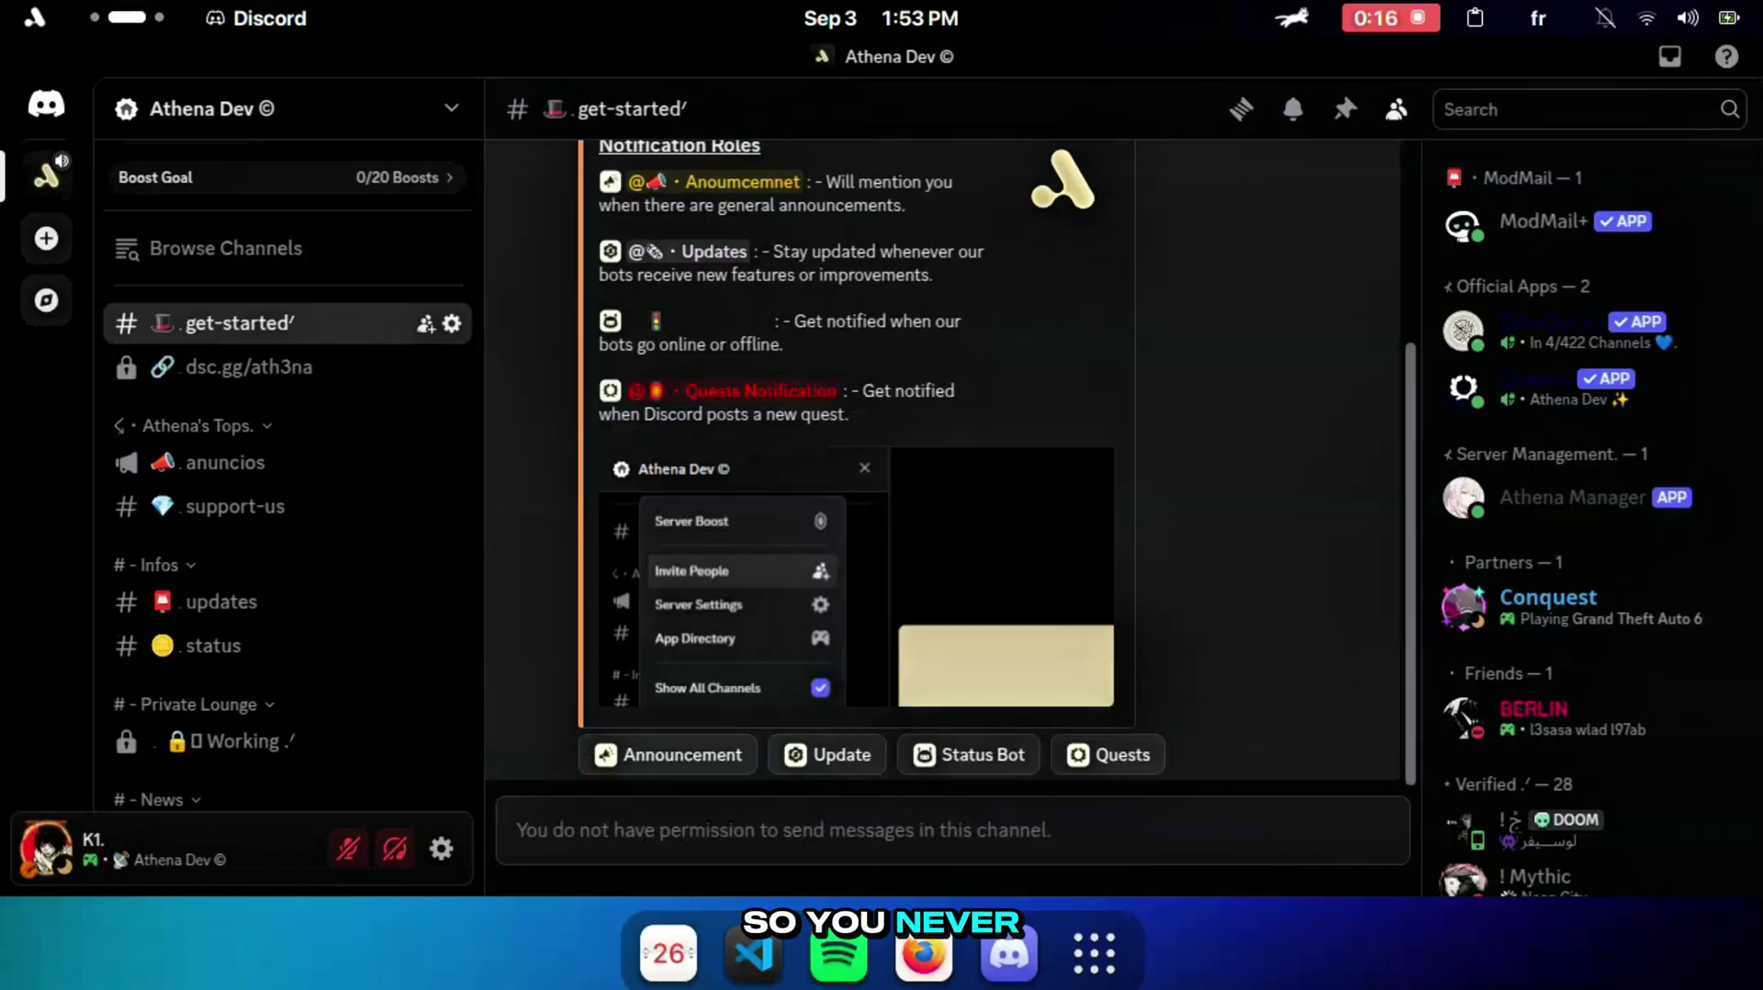